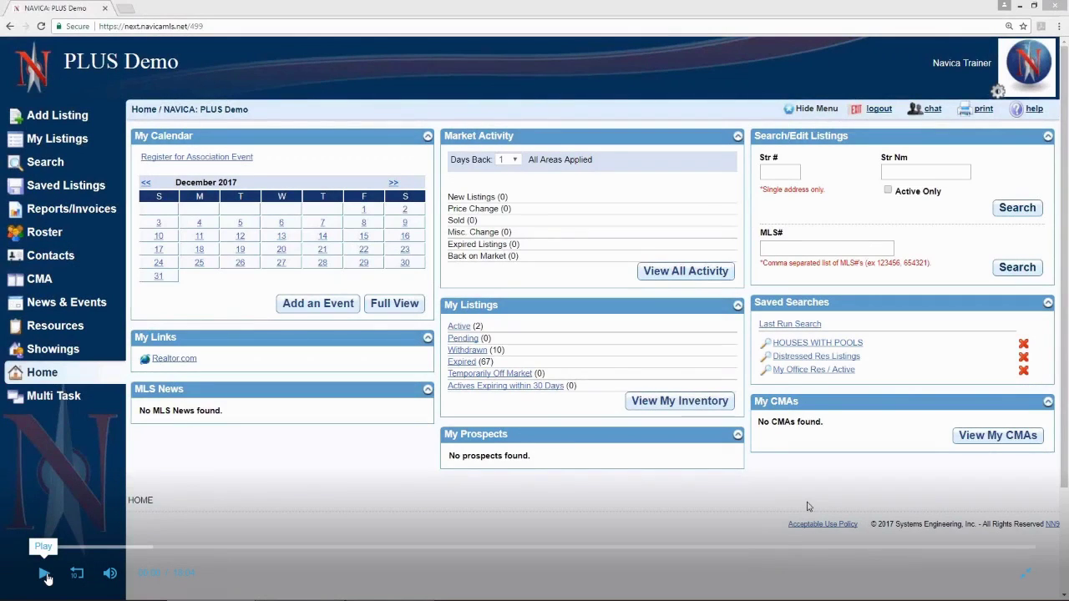
Go from the home dashboard to Contacts in the left menu
click(44, 575)
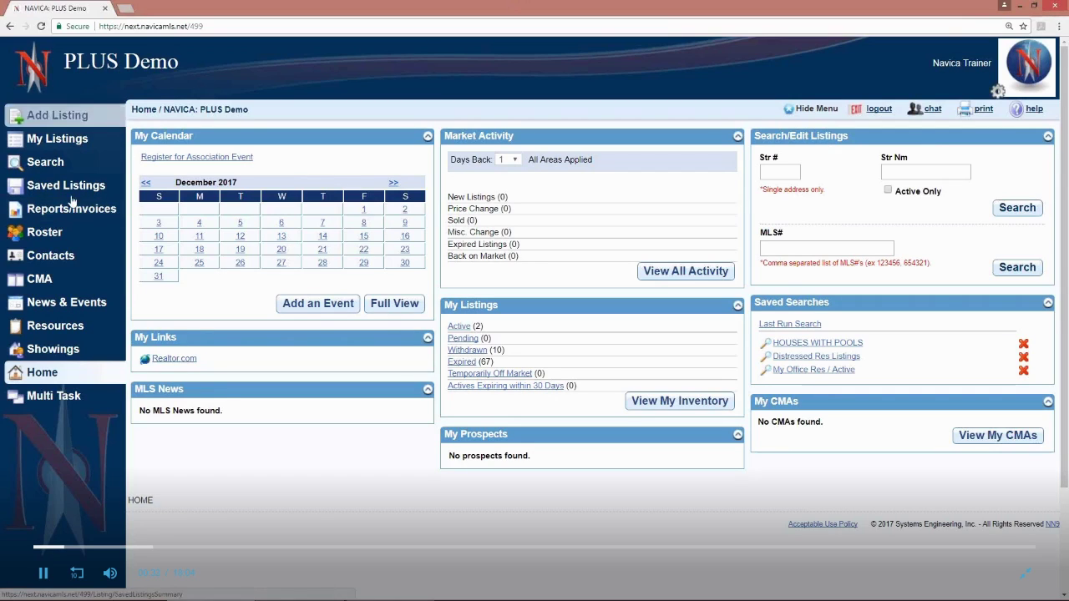
Open the contact list and read, then close, the Past Buyer contact's listing notes
click(68, 258)
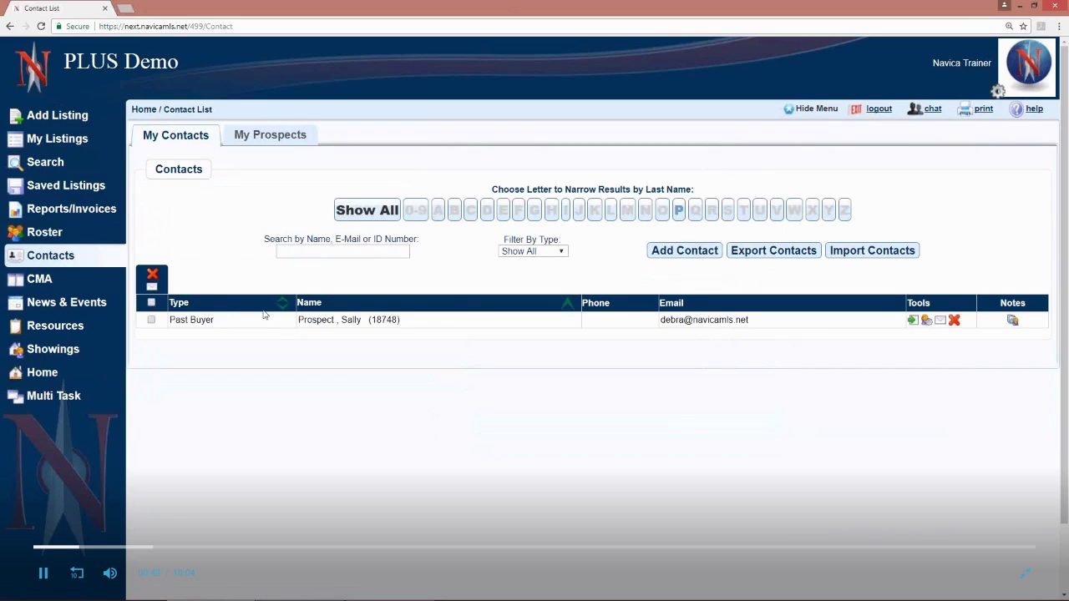
click(1012, 321)
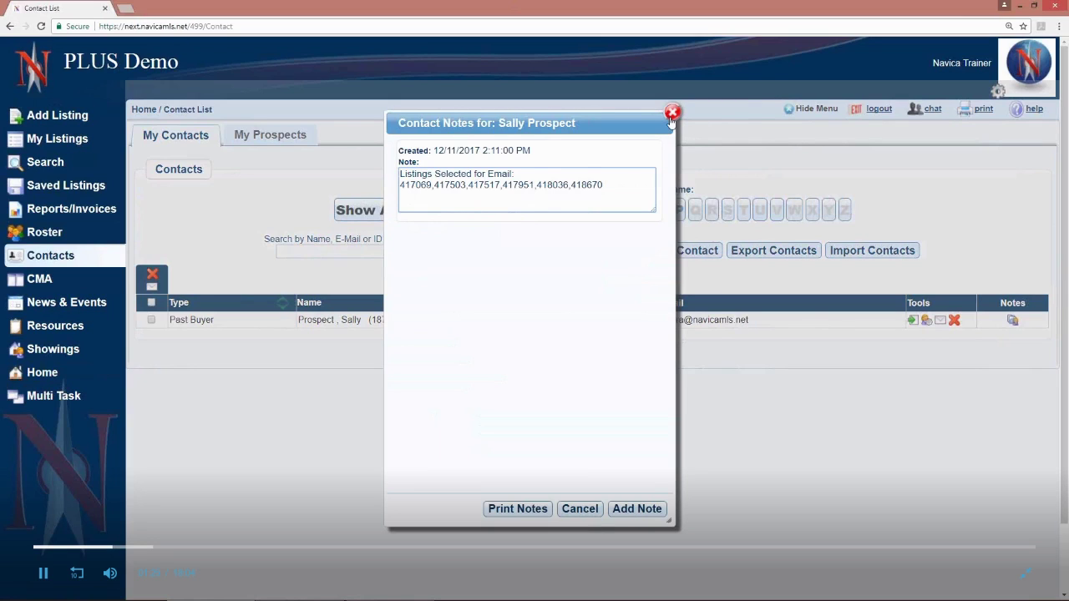
click(671, 113)
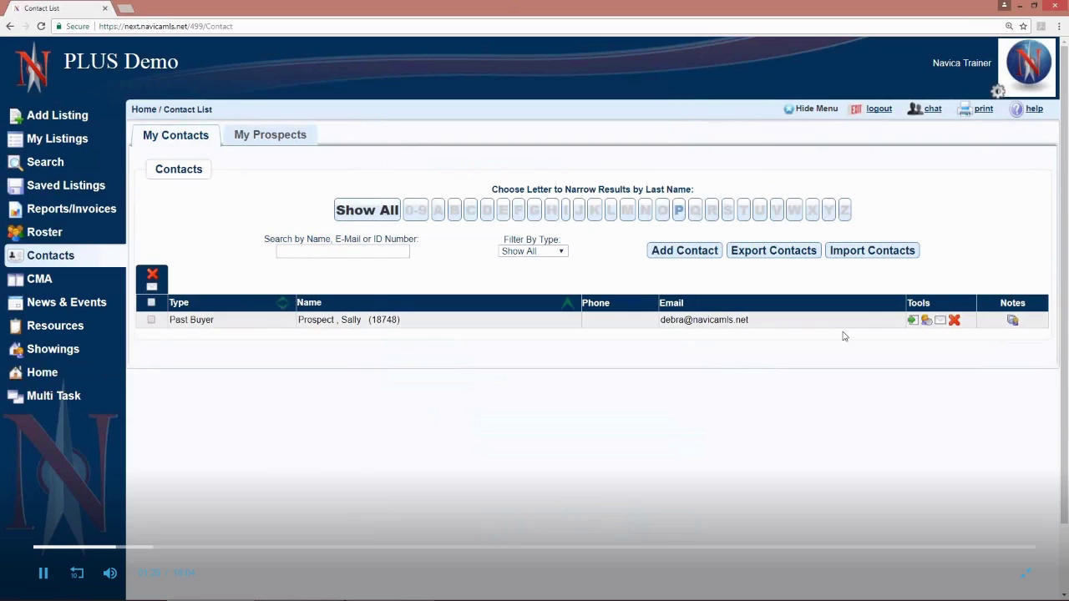
Rerun the last Residential search and check all six results
click(40, 163)
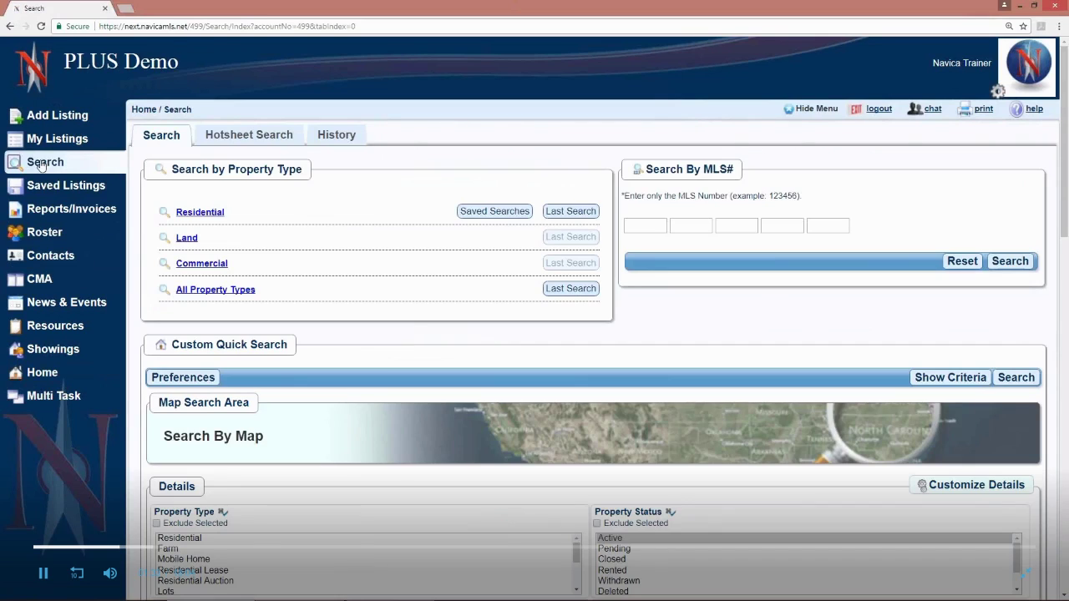
click(580, 218)
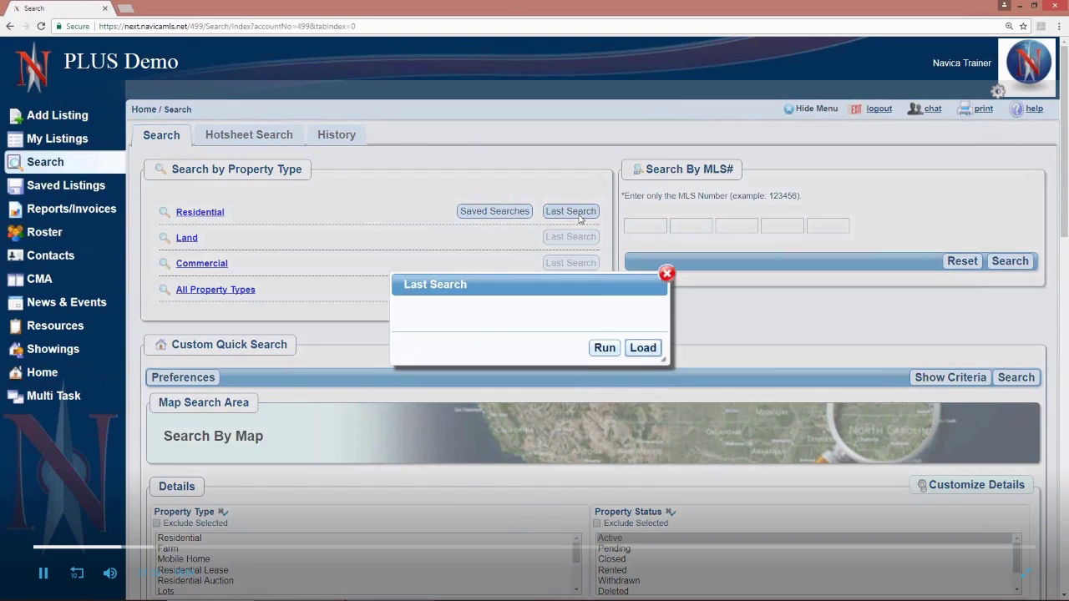
click(610, 354)
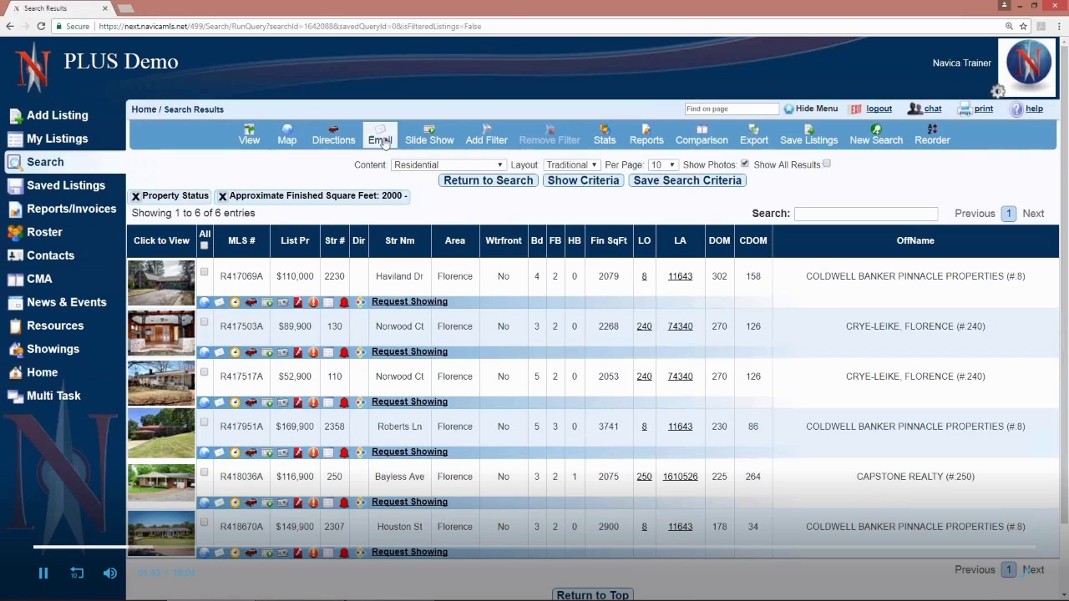
click(204, 247)
Start an email for the six checked listings and pick the contact from the address book
click(380, 140)
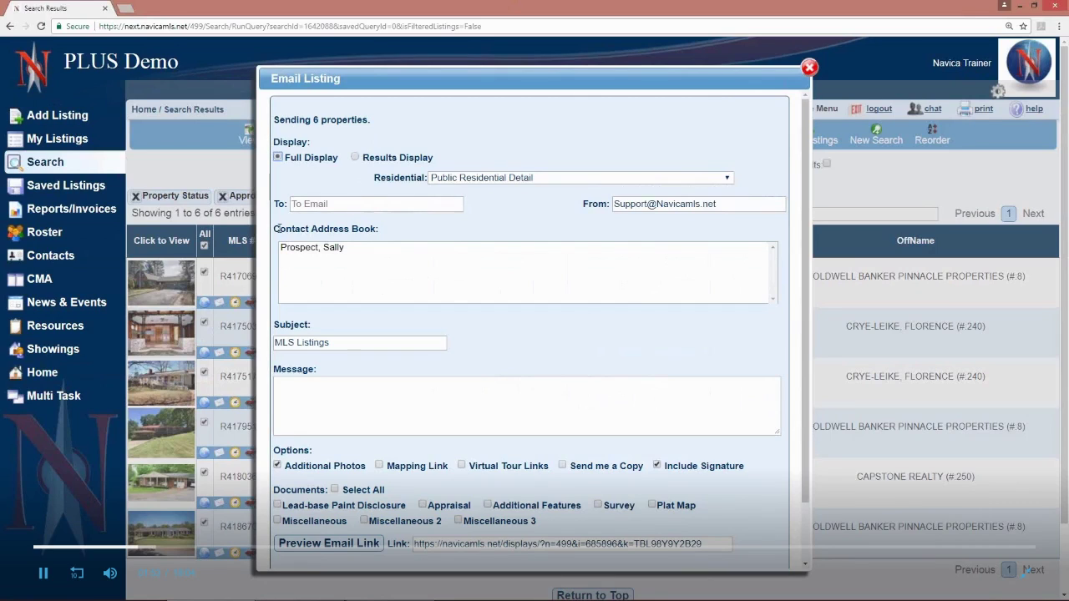
drag(280, 228, 381, 229)
click(381, 230)
click(324, 249)
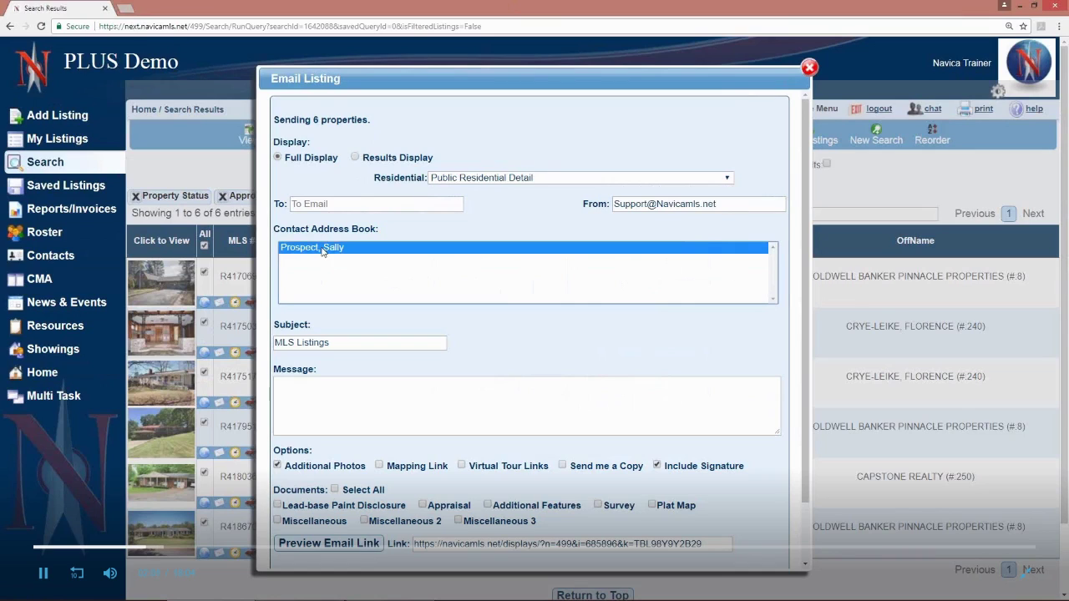
click(334, 205)
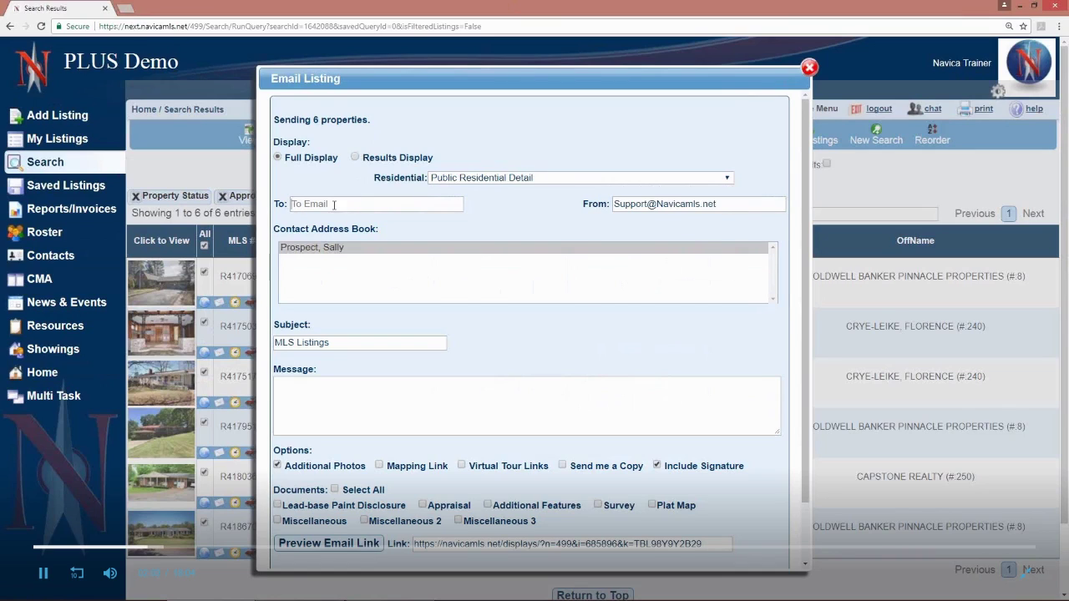
click(350, 205)
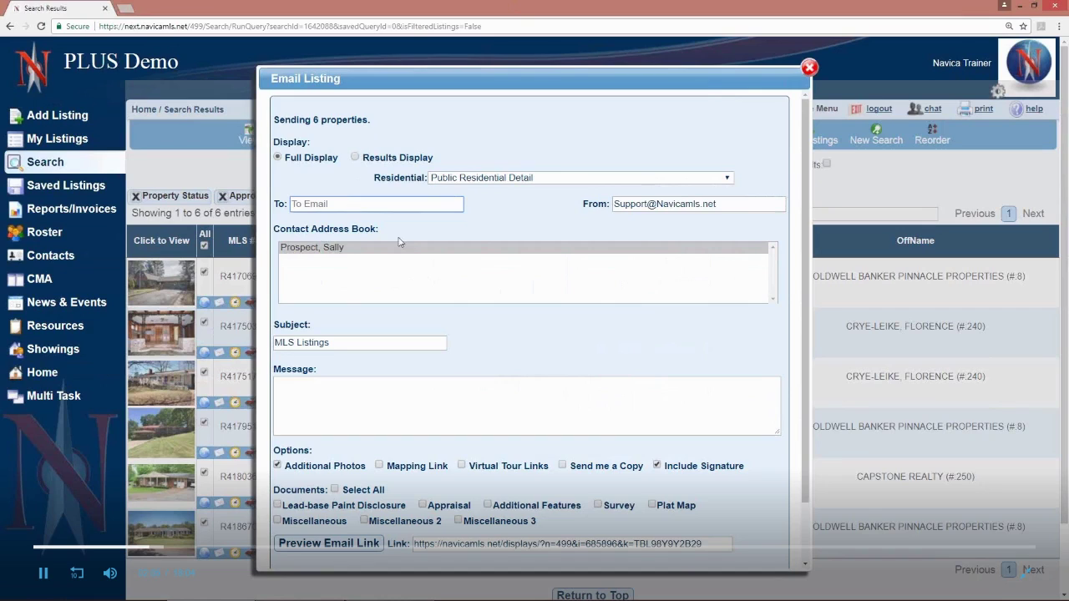
Reselect the contact as recipient, review the email options, and close it unsent
click(333, 251)
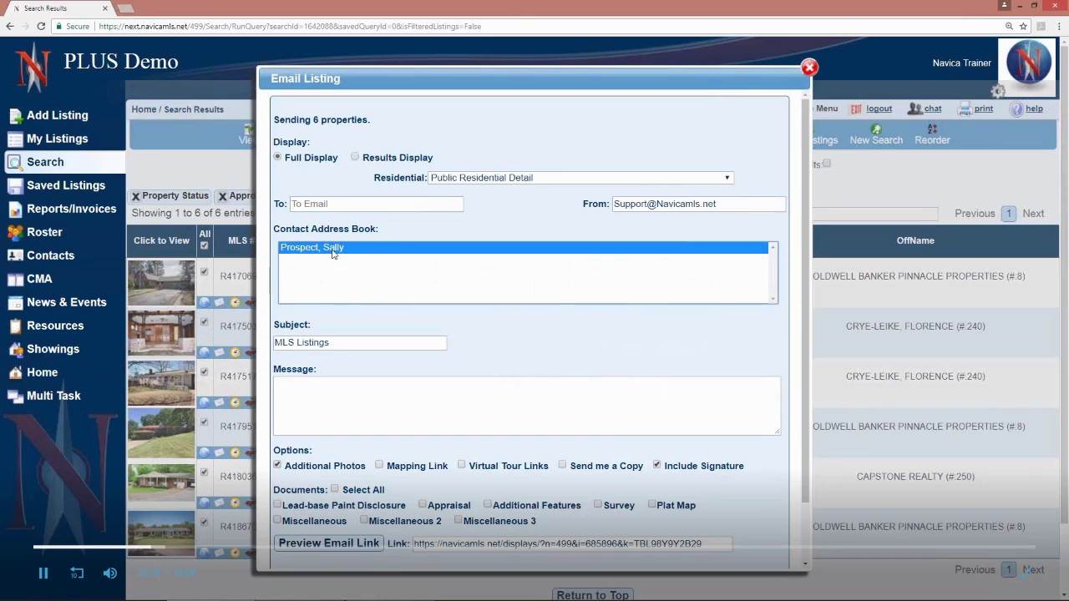
click(807, 476)
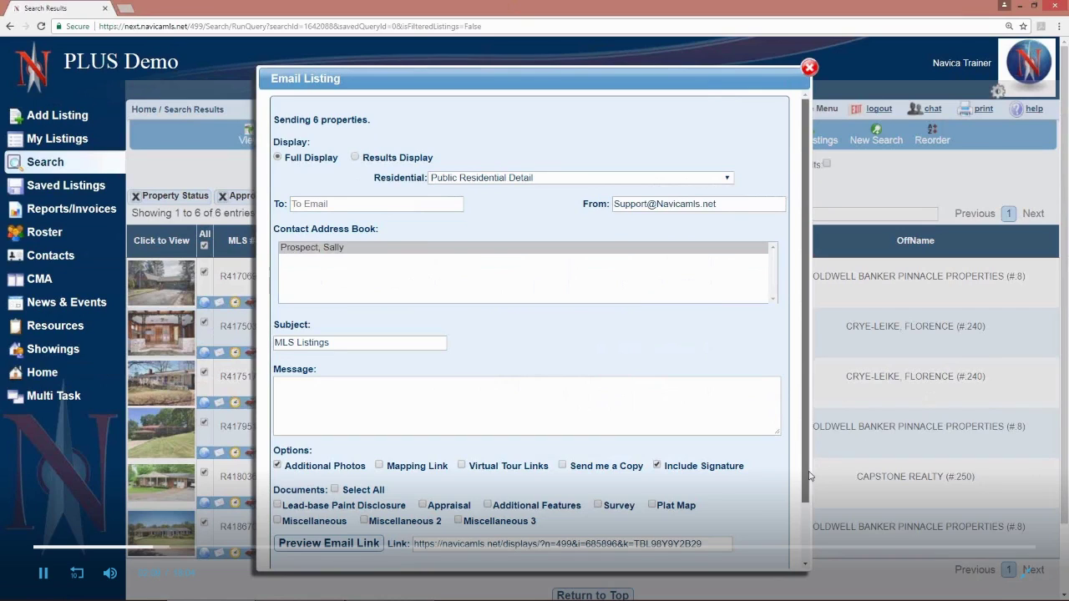
drag(808, 476, 808, 451)
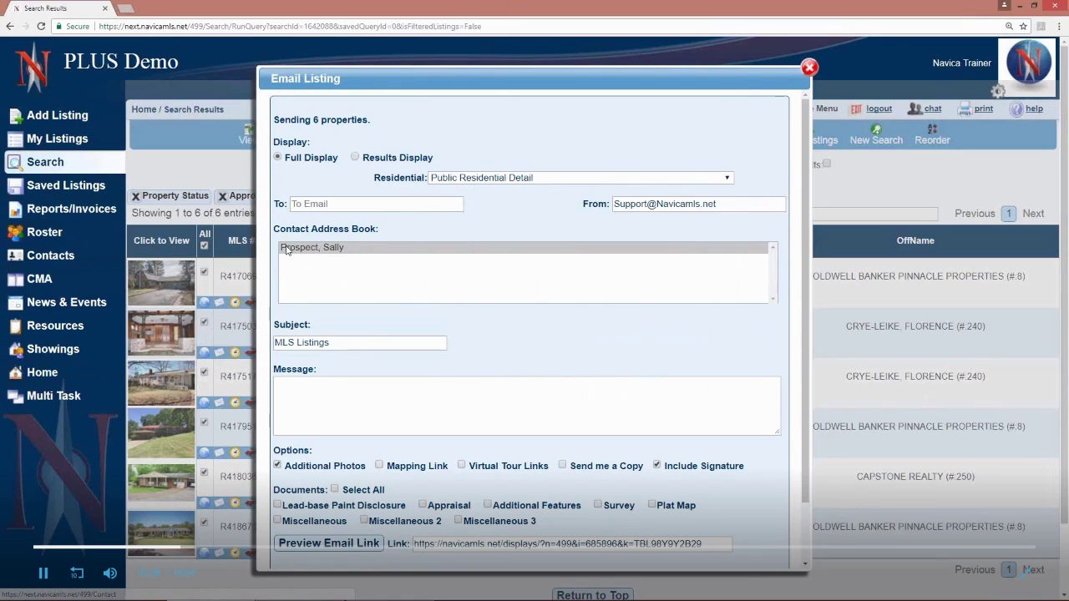
click(339, 253)
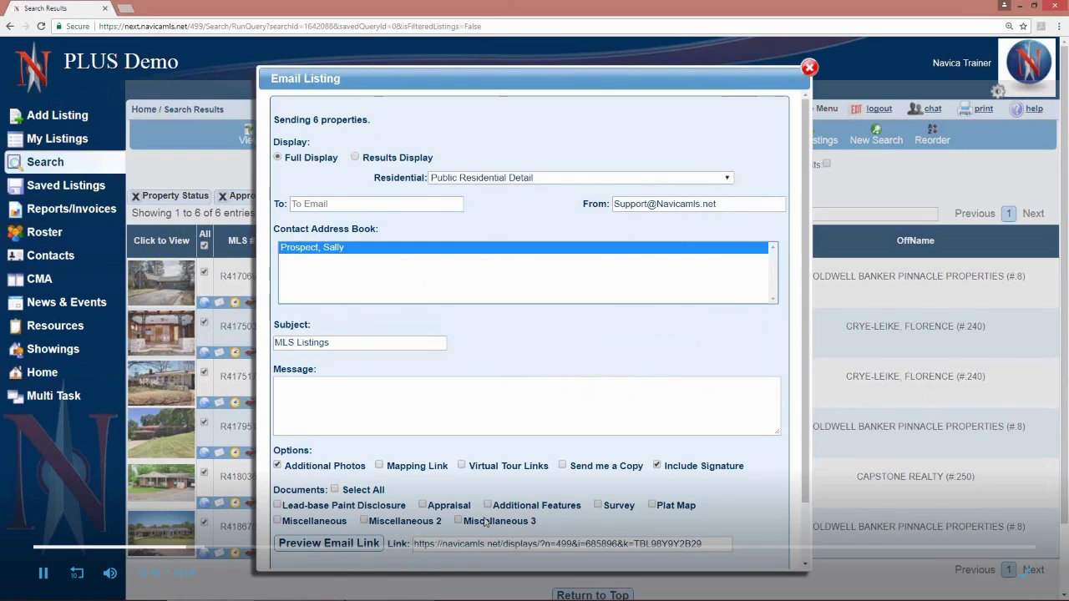
scroll(419, 456, down, 2)
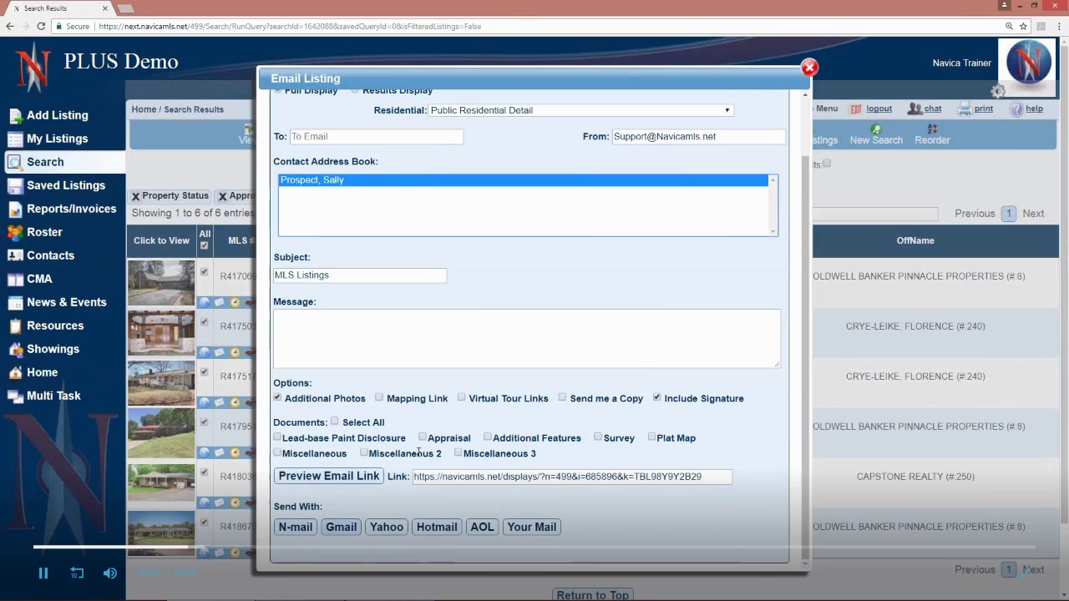
click(812, 72)
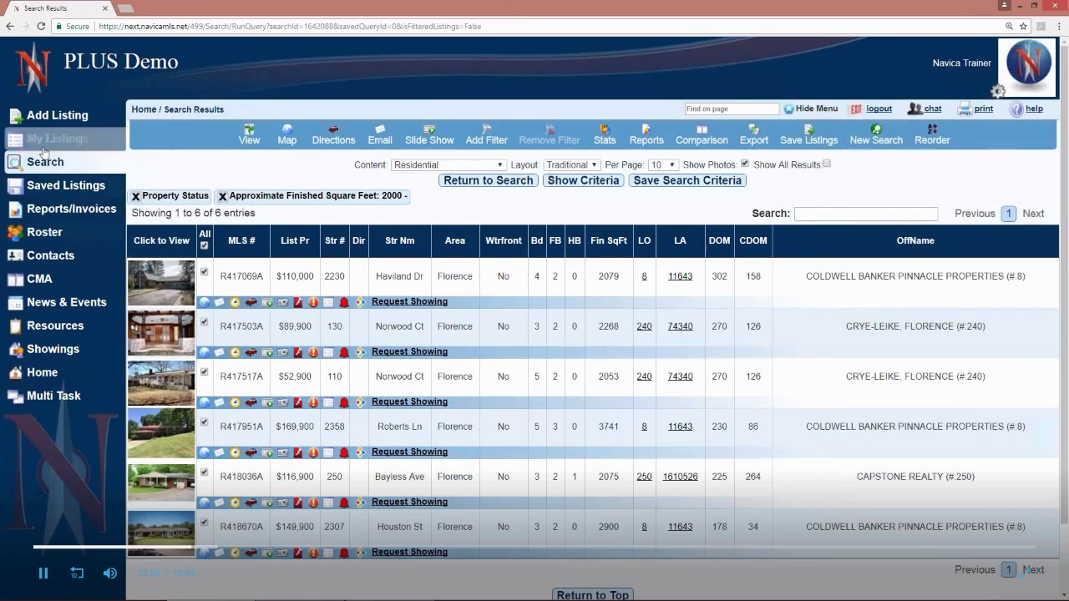
Return from the search results to the Contact List
click(40, 257)
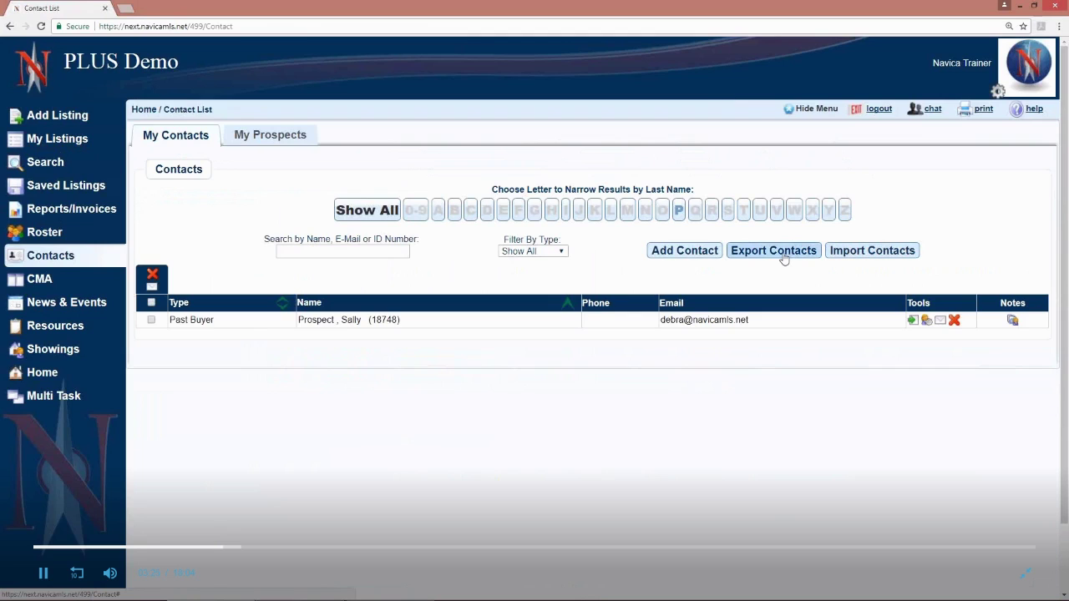
Start a new contact and enter its first and last name
click(685, 252)
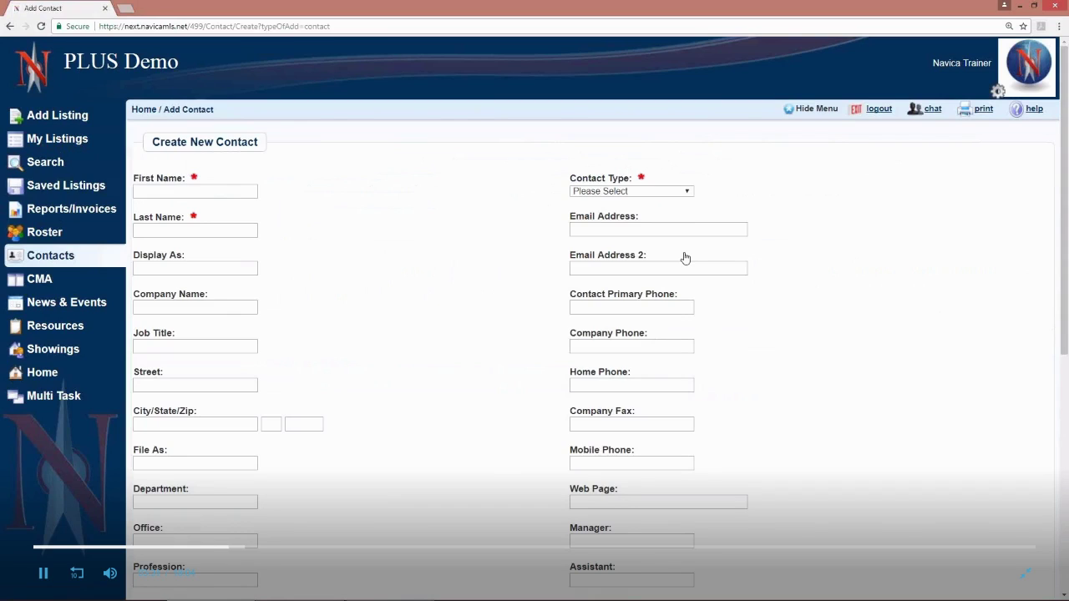
click(256, 193)
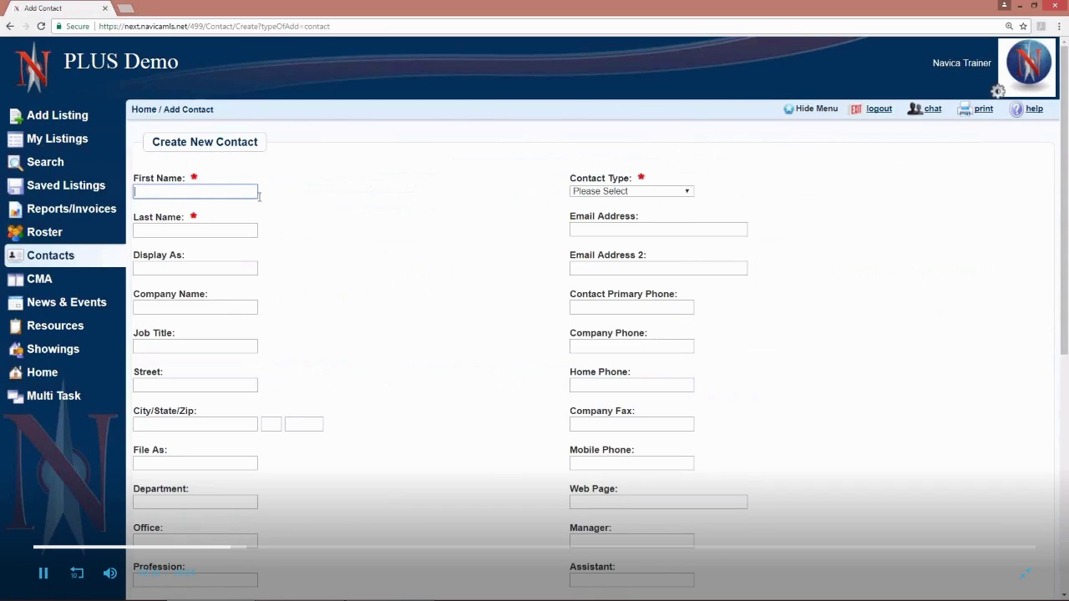
text(bOB)
key(BackSpace)
key(BackSpace)
key(BackSpace)
text(Bob)
click(234, 228)
text(Buyer)
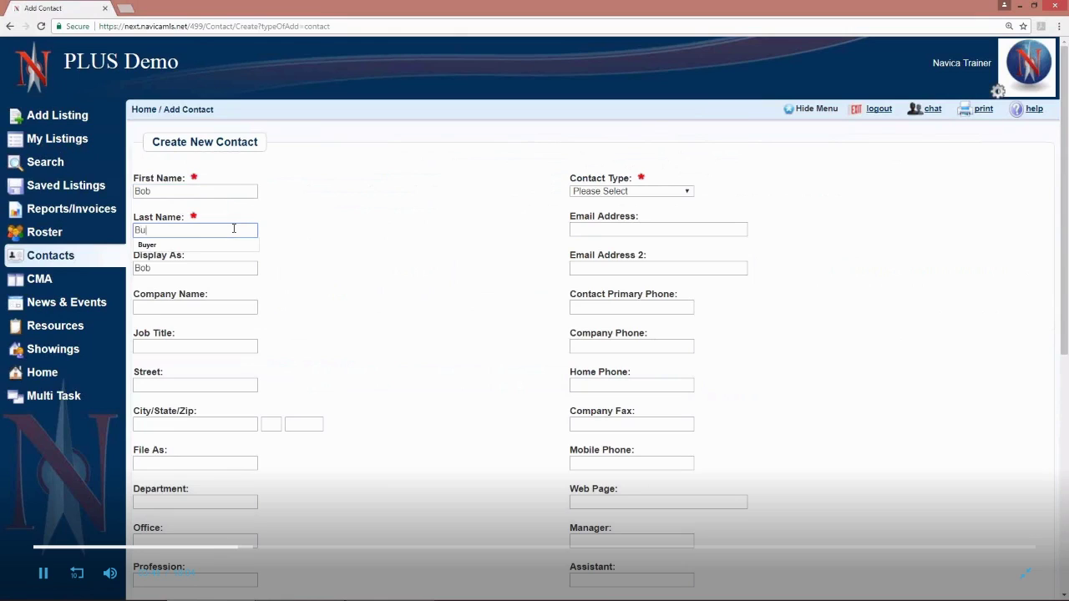
Set the contact type to Past Buyer and autofill the contact's e-mail address
click(647, 191)
click(645, 371)
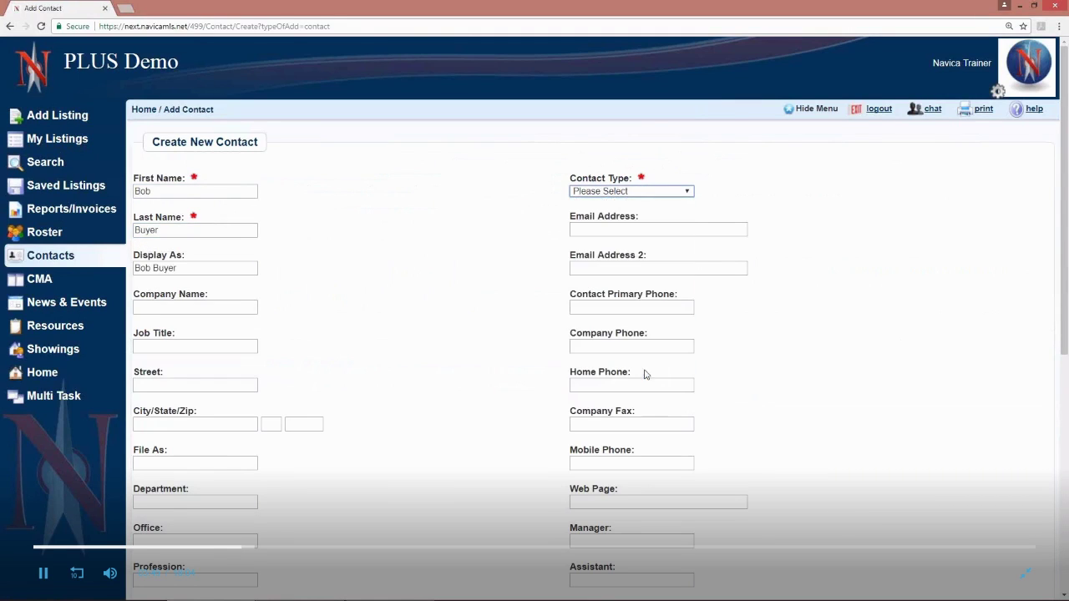
click(594, 228)
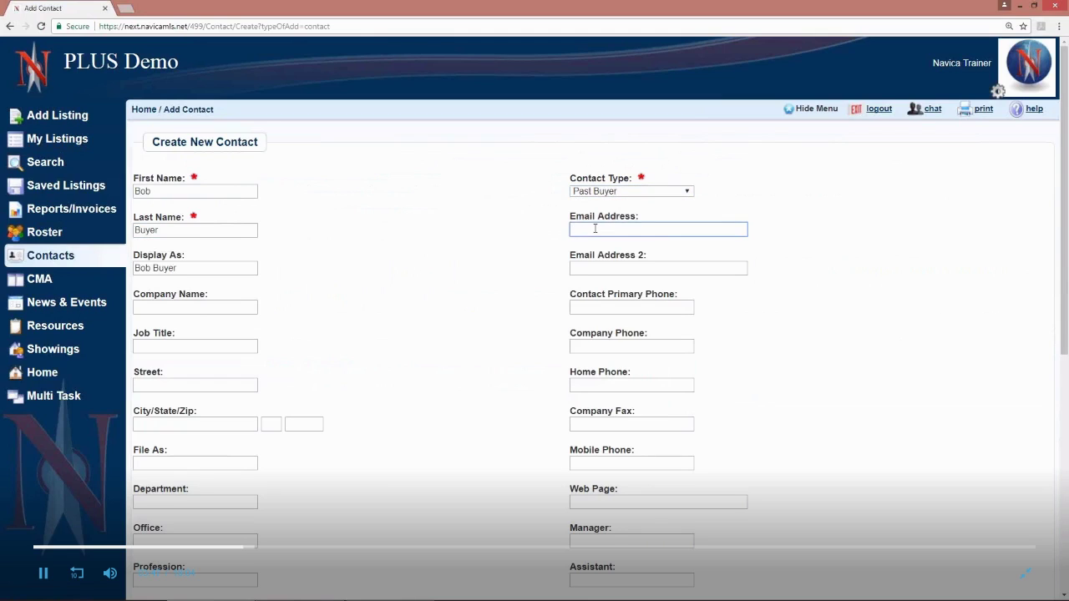
click(595, 228)
click(650, 265)
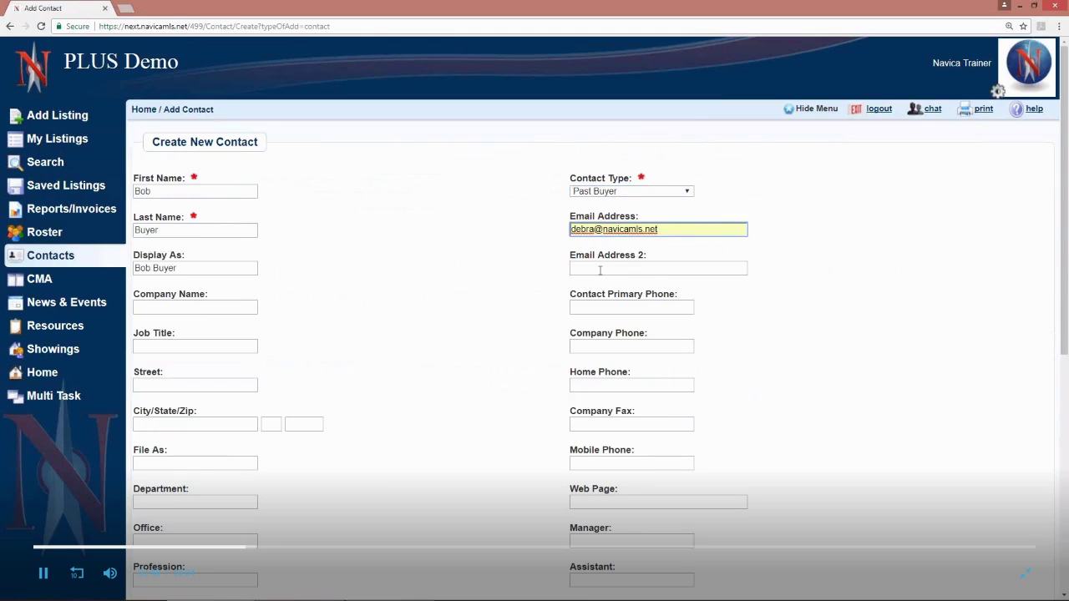
drag(571, 258, 664, 261)
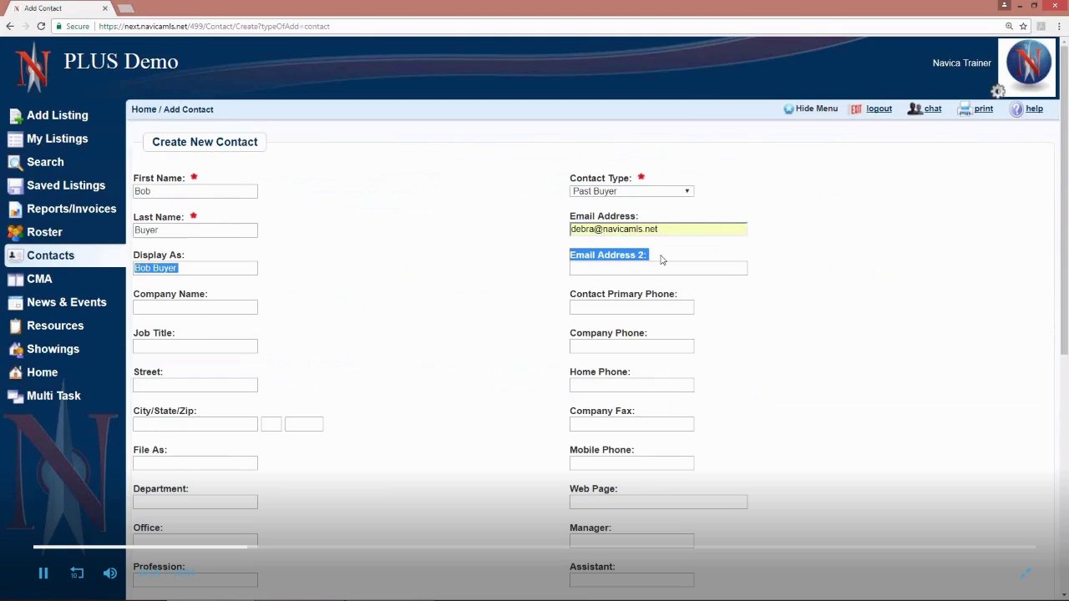
click(661, 259)
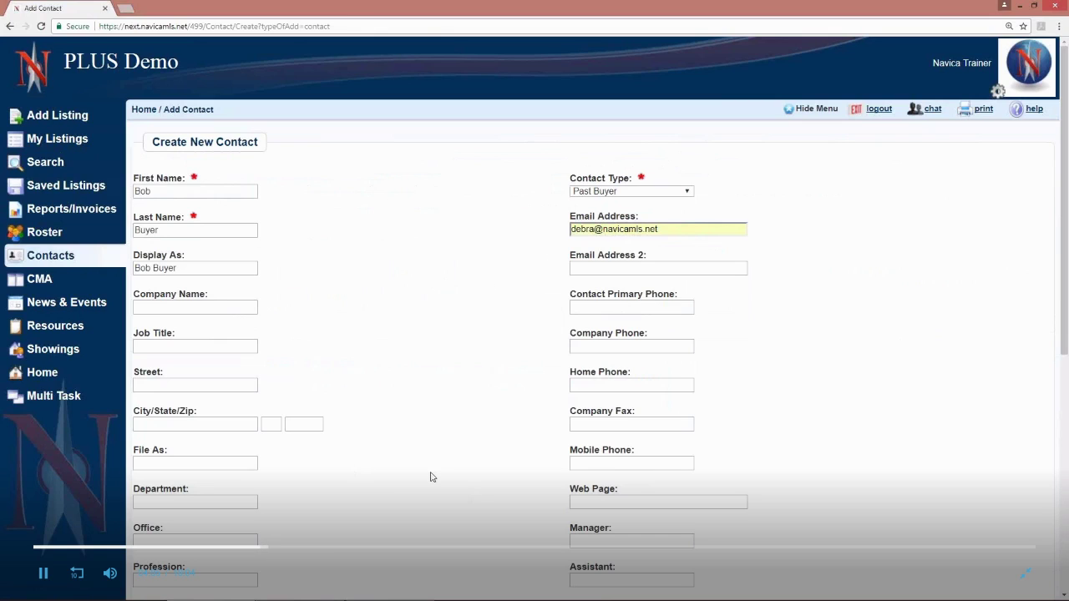
Approve one agent for access, remove them again, and save the contact
scroll(431, 477, down, 5)
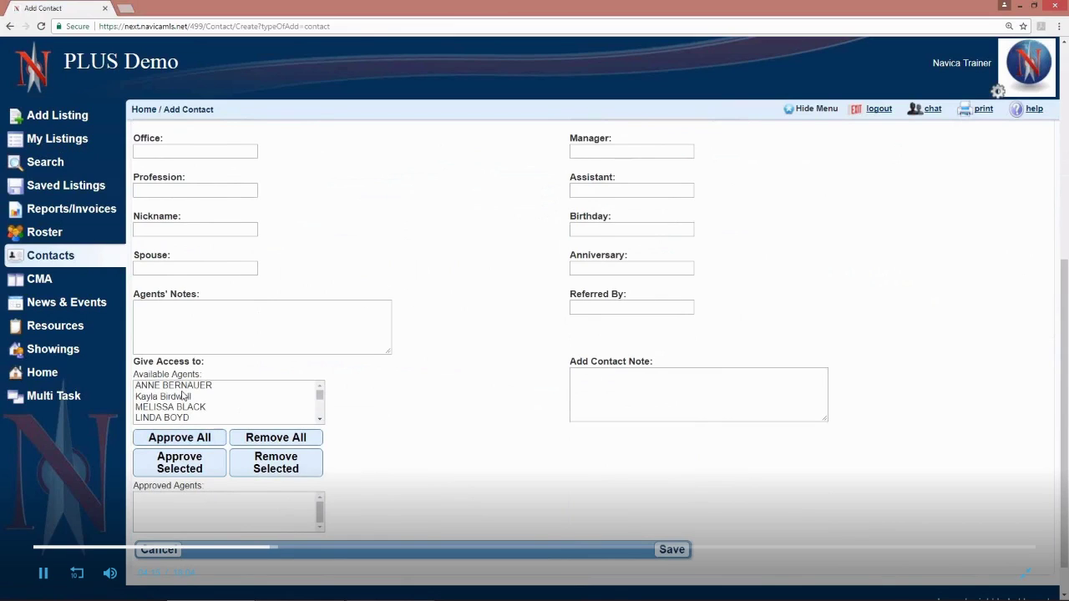
click(185, 386)
click(183, 408)
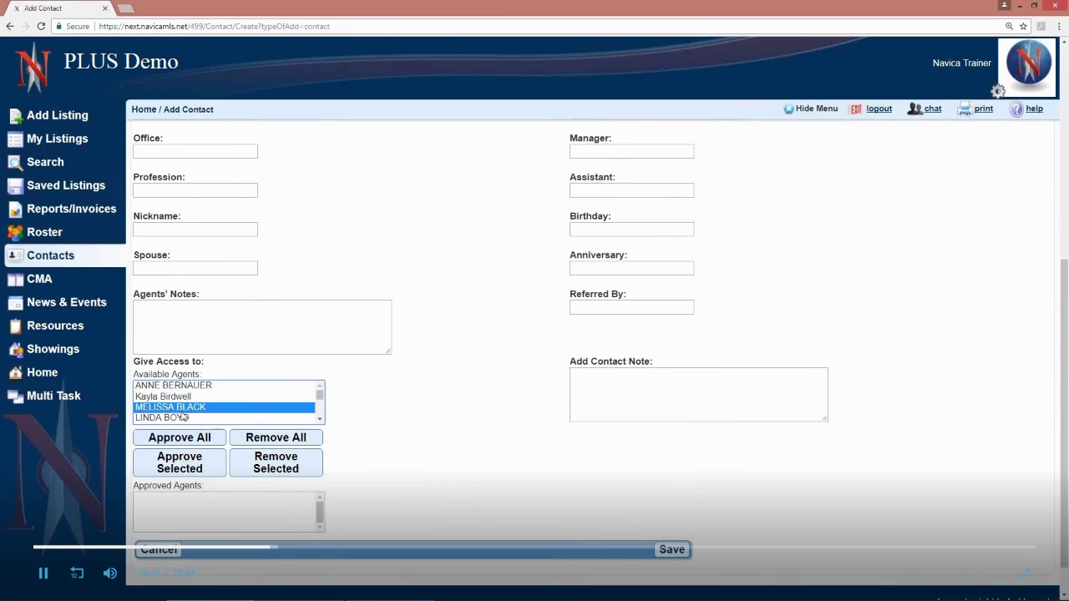
click(188, 472)
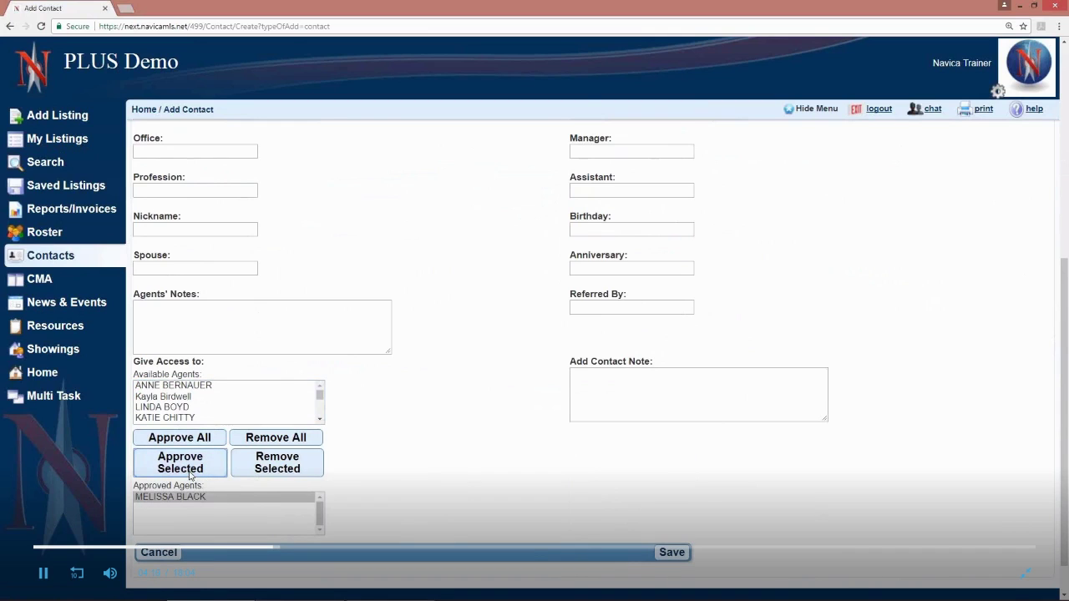
click(254, 499)
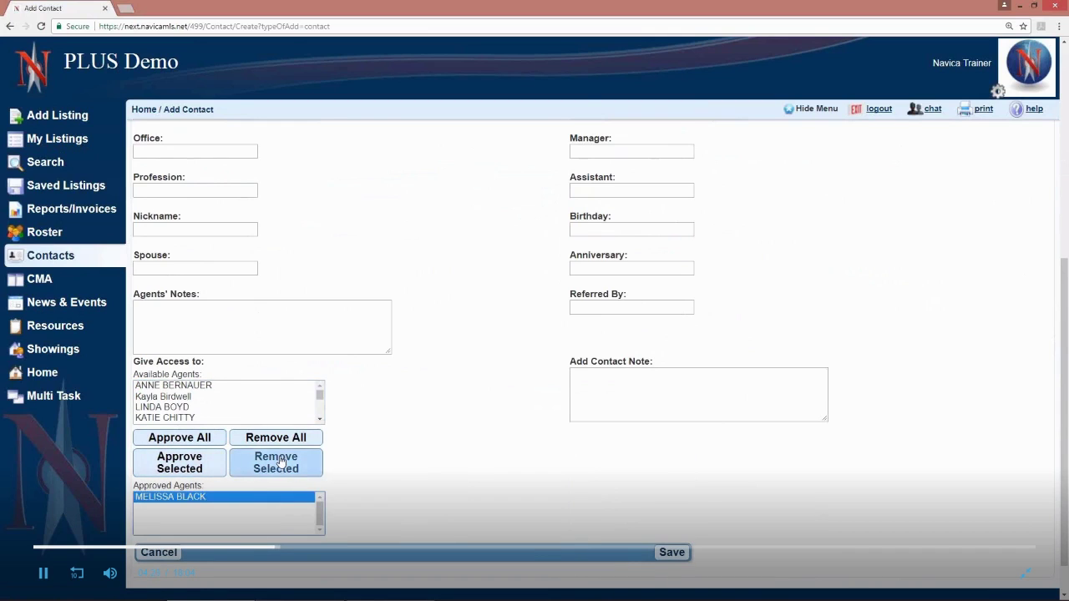
click(278, 462)
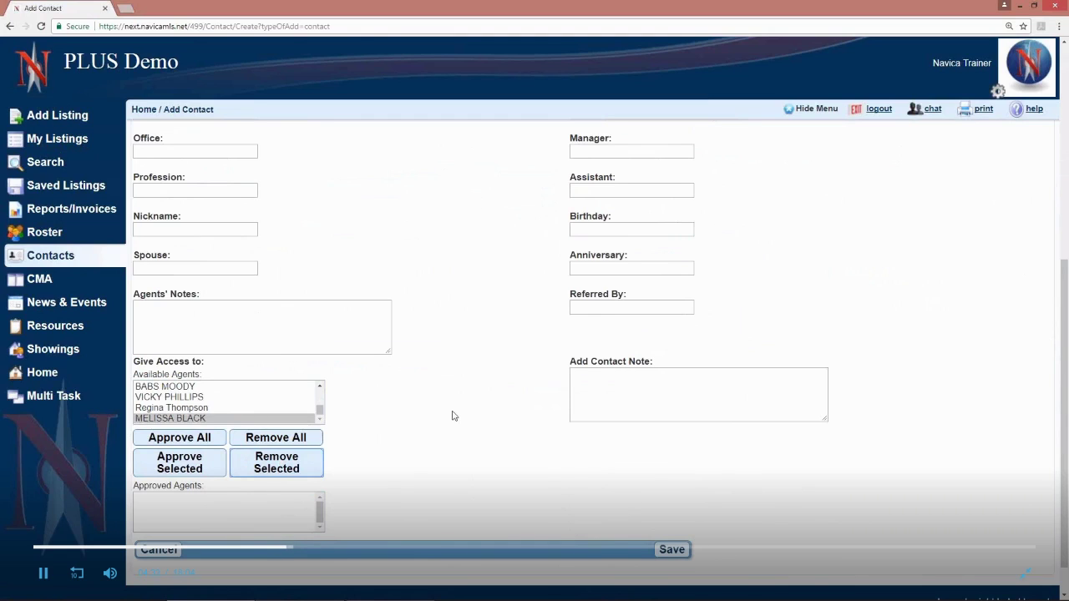
scroll(454, 416, up, 5)
scroll(453, 416, down, 10)
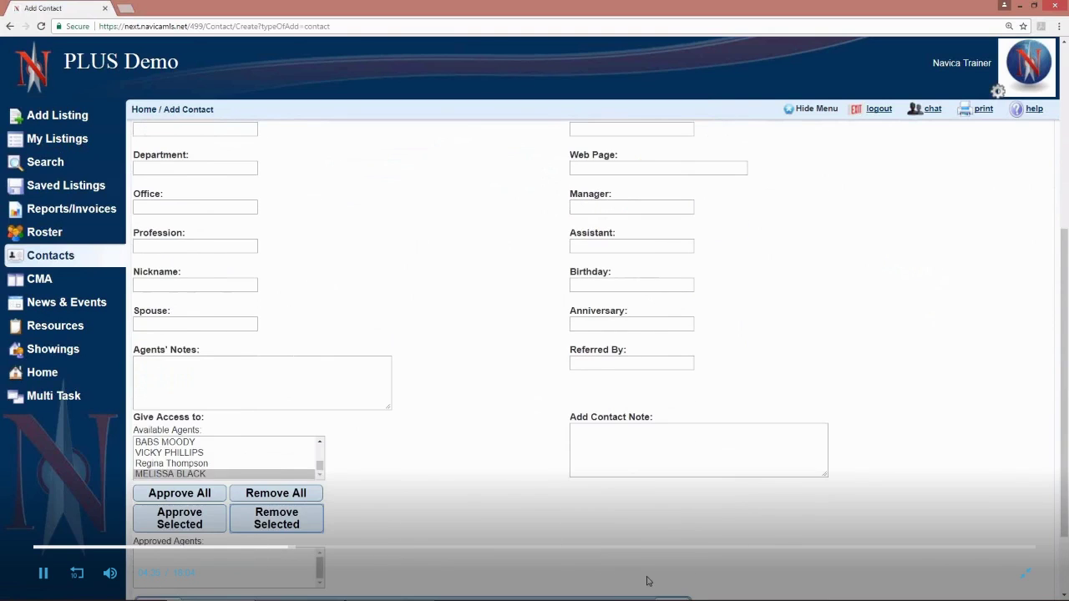
click(680, 523)
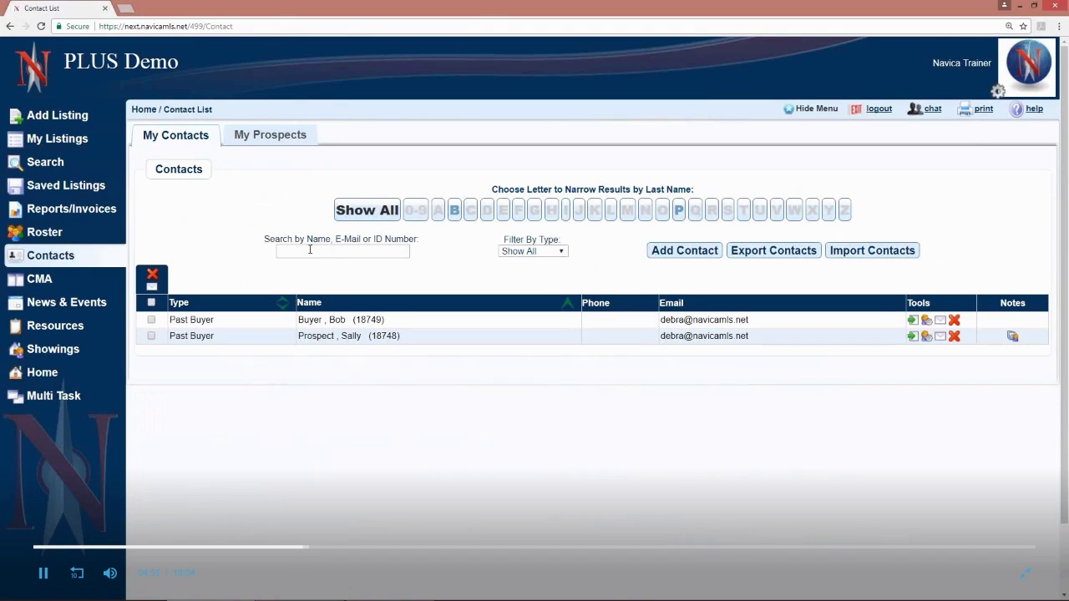
Leave the type filter on Show All and tick then untick the first contact
click(562, 252)
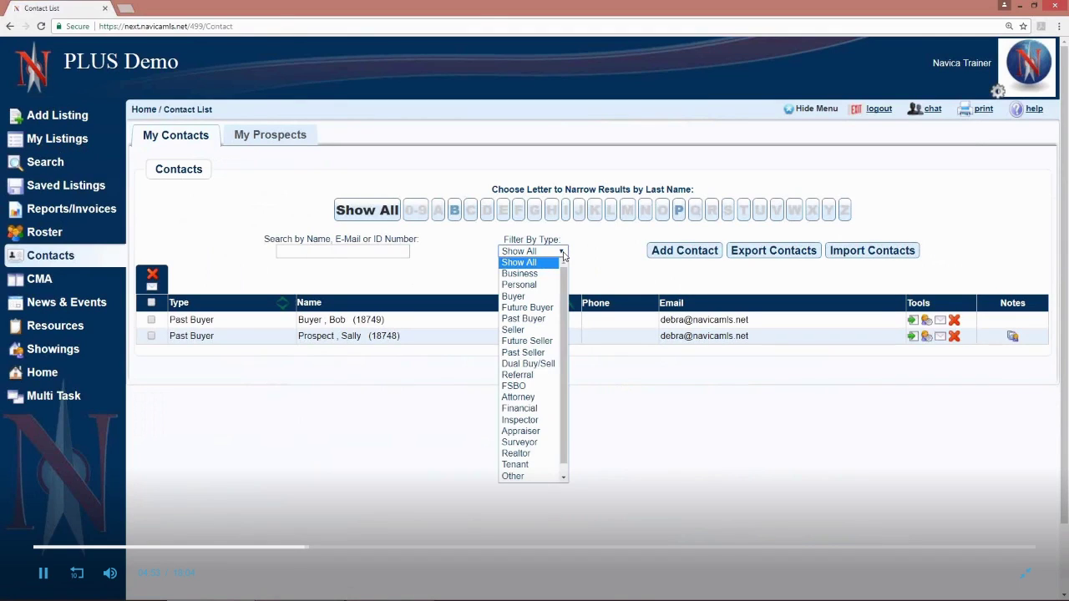
click(562, 252)
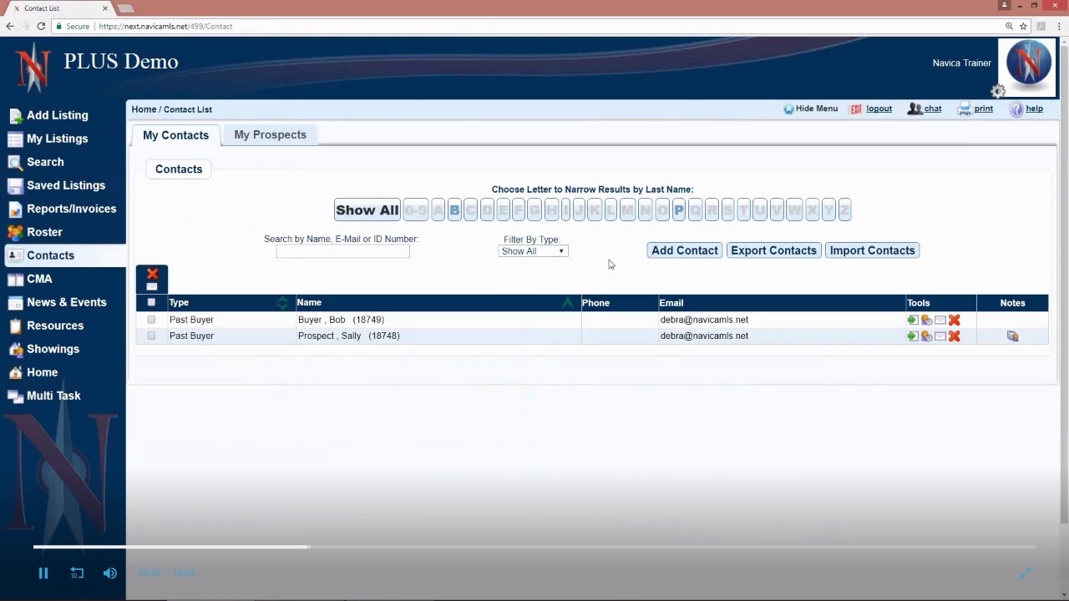
click(151, 320)
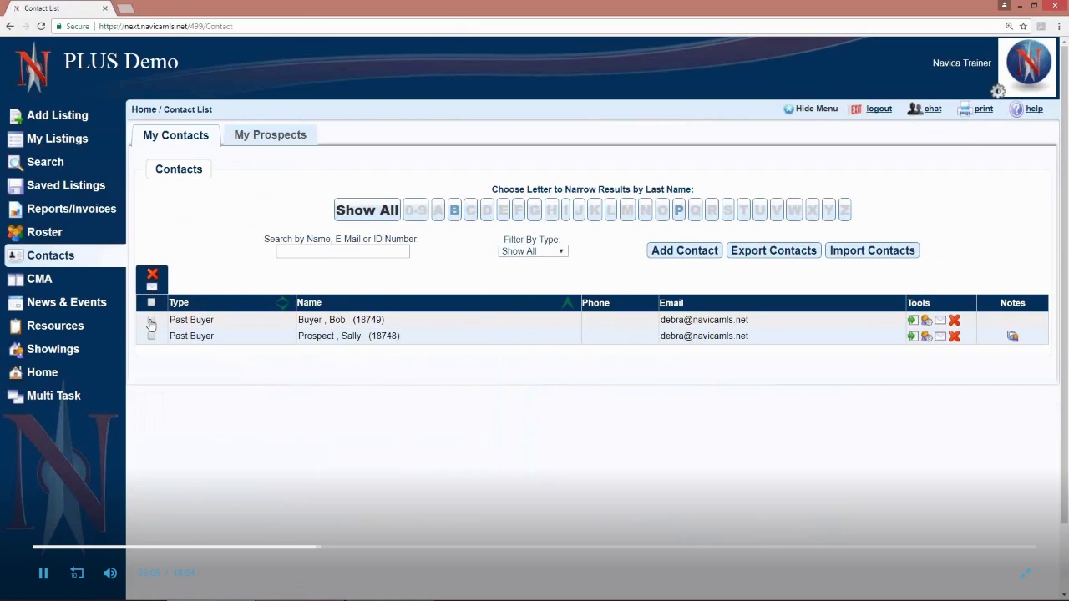
click(151, 323)
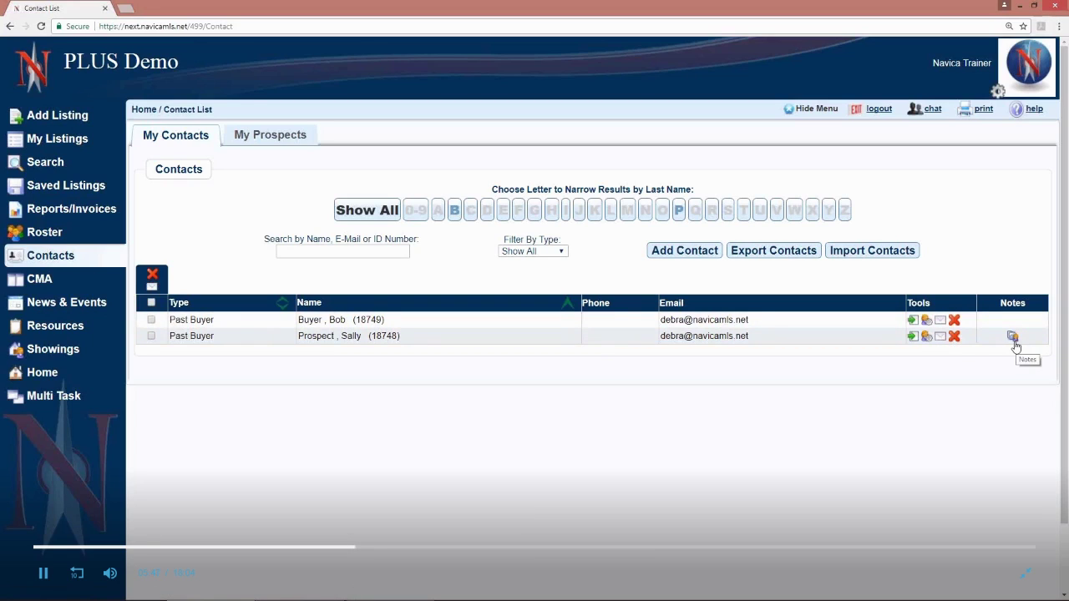
Add the note 'Wants large yard' to the second contact
click(1013, 340)
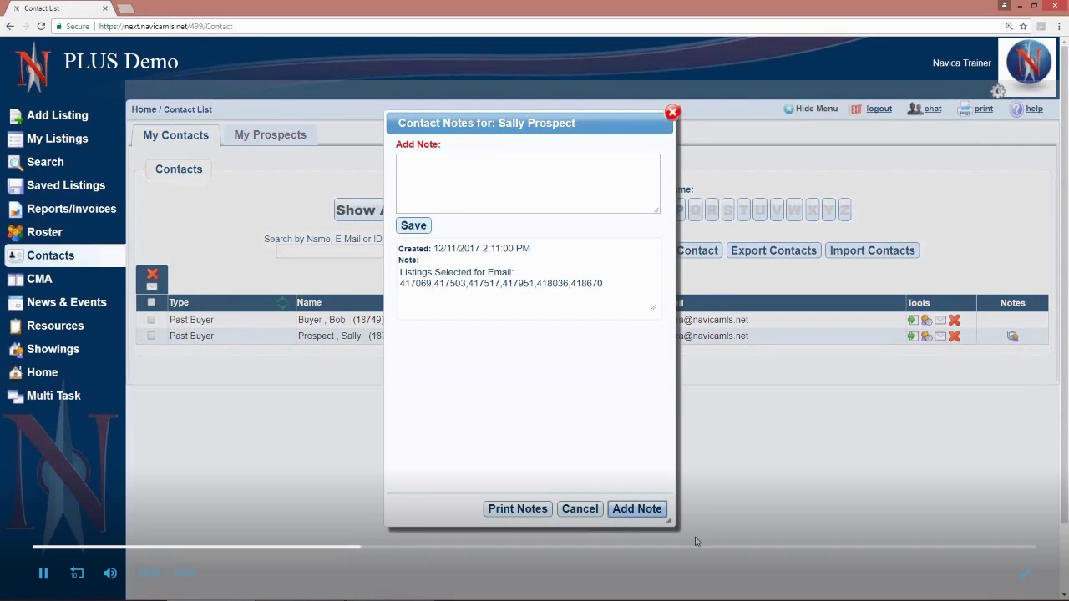
click(481, 178)
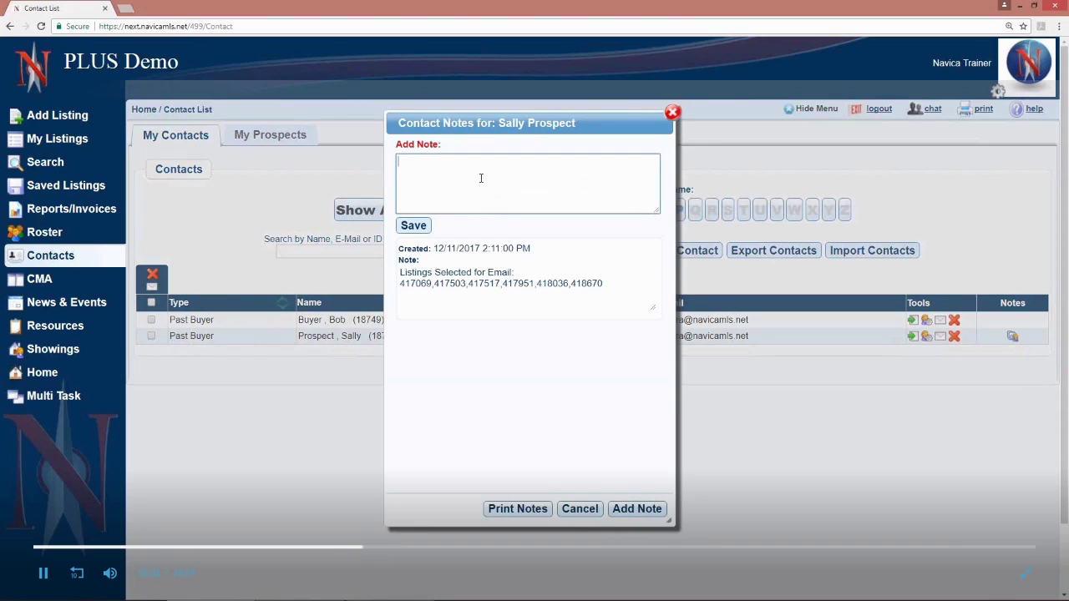
text(Wants large yard)
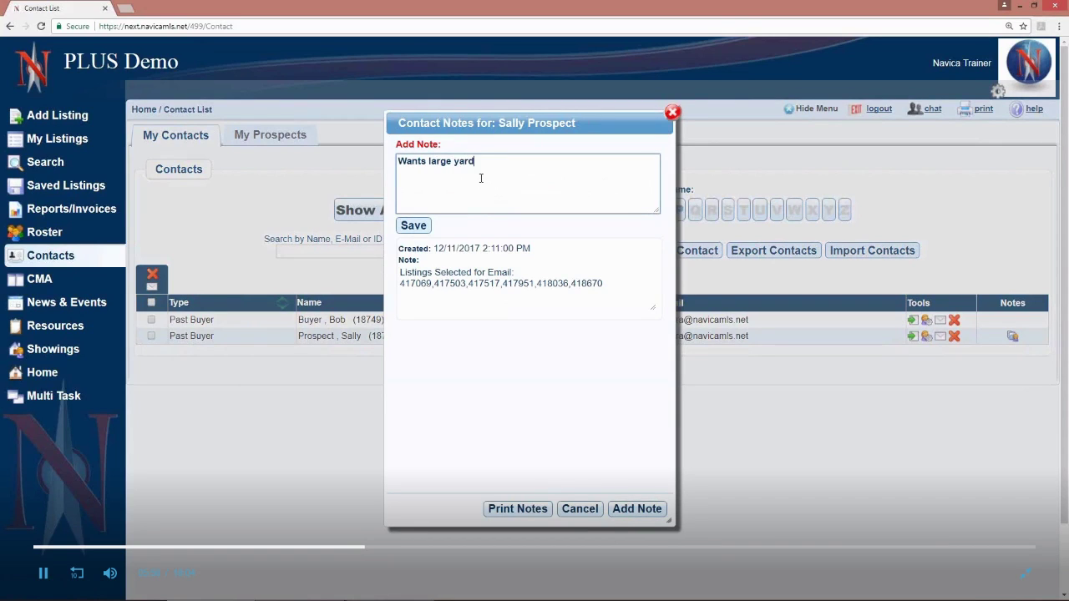
click(417, 228)
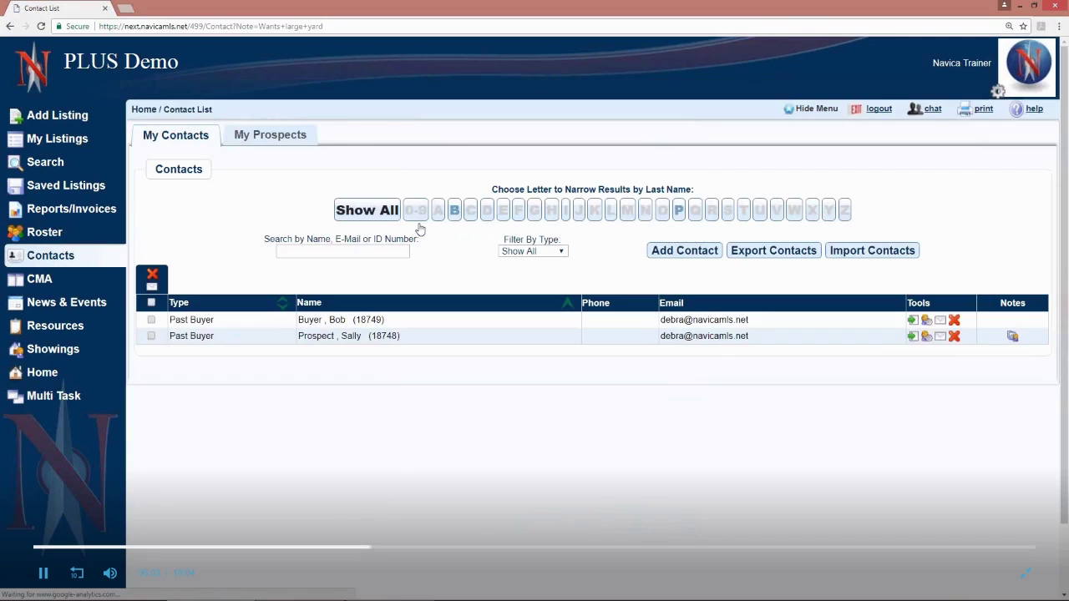
Copy the listing numbers from the contact's older note and close the notes
click(1005, 331)
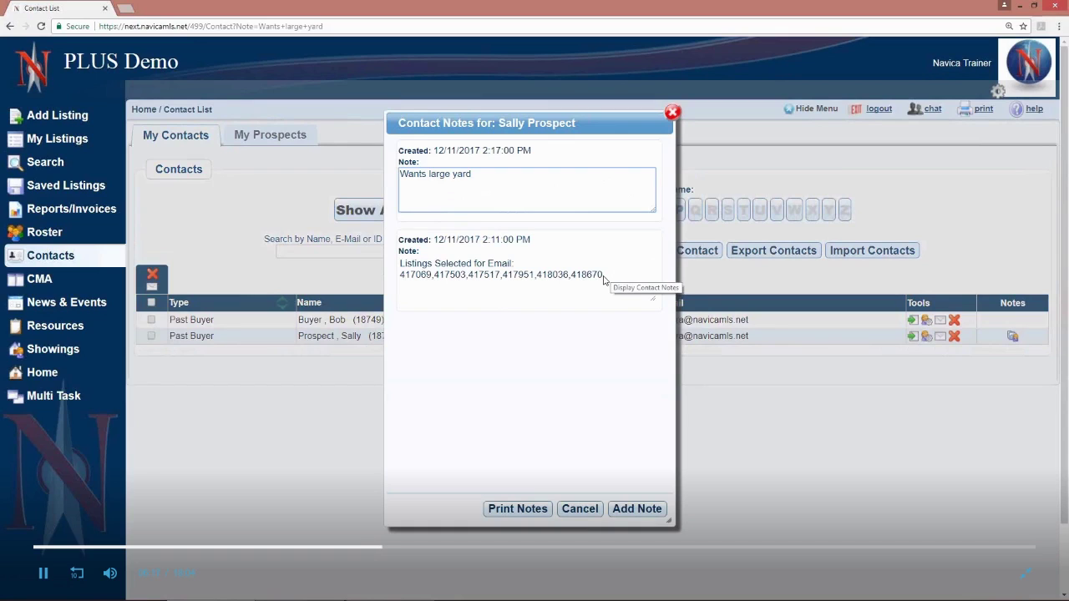
drag(603, 278, 399, 277)
right_click(401, 277)
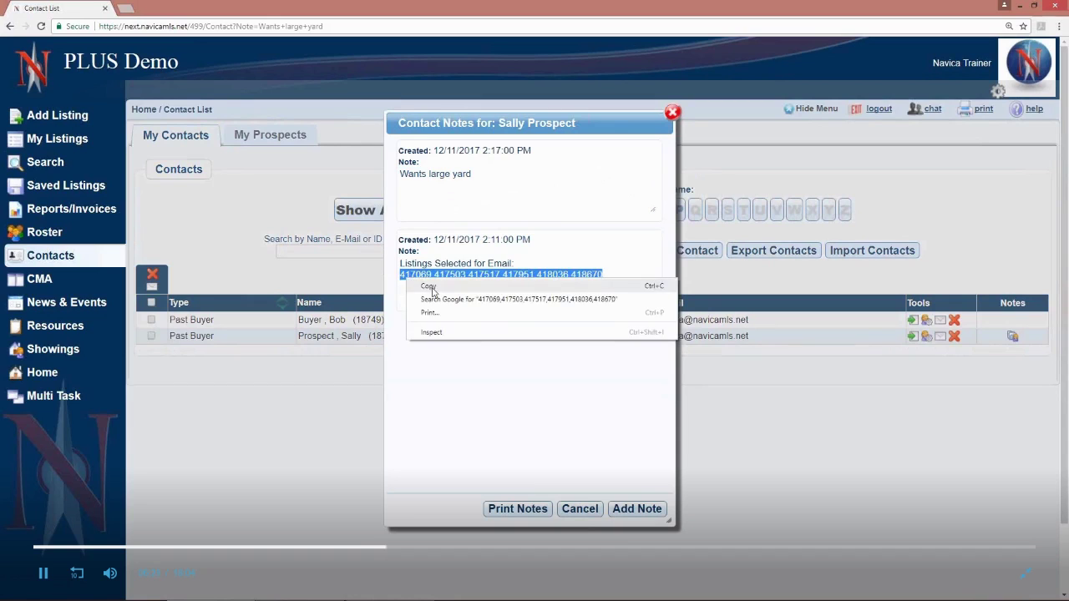
click(434, 291)
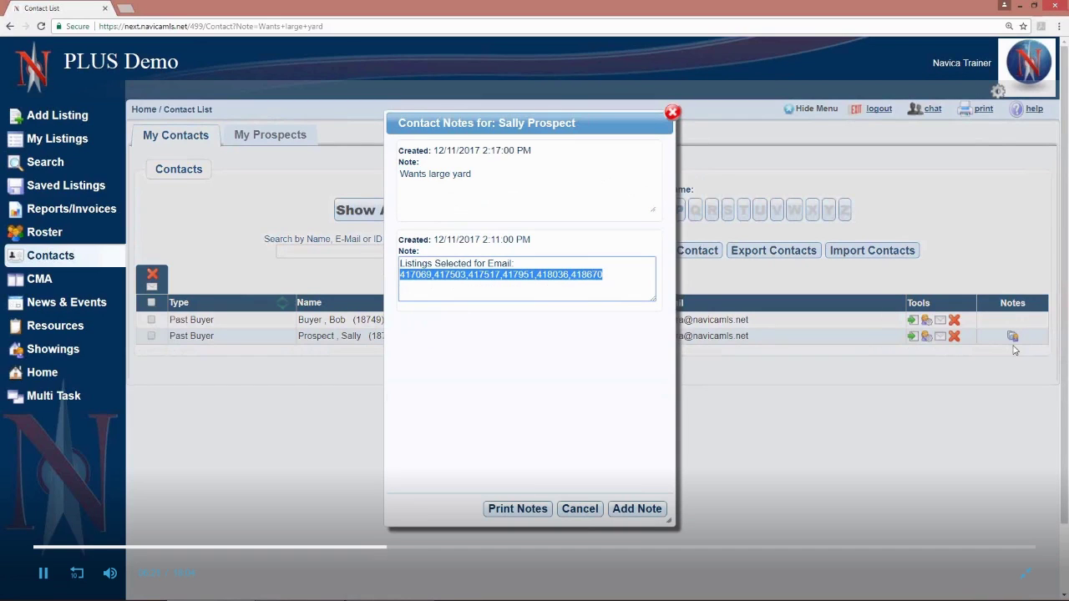
click(671, 113)
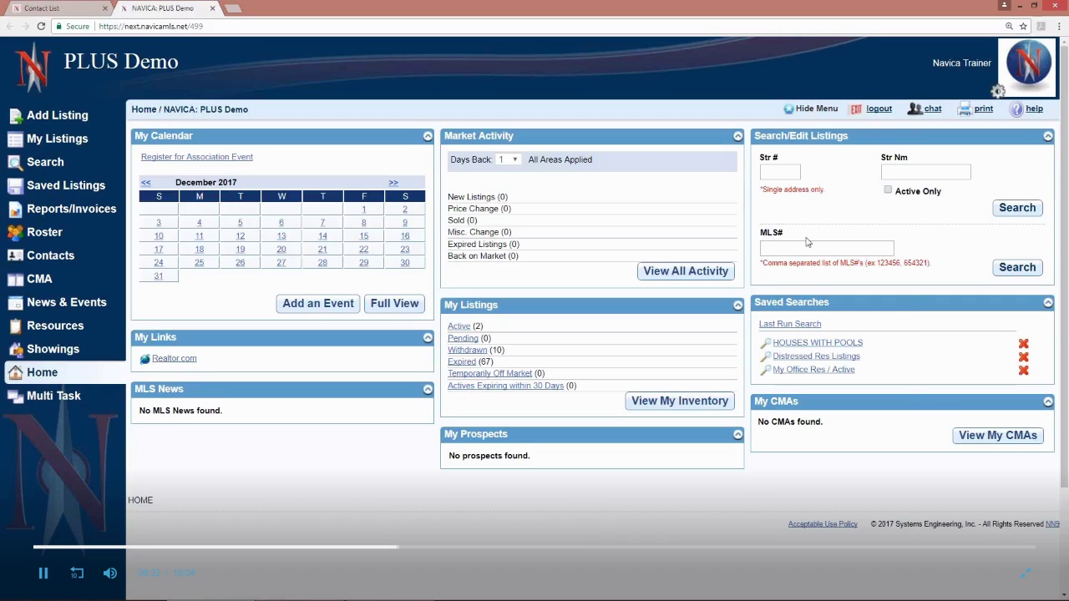
Search listings by the pasted MLS numbers, then switch back to the Contact List tab
click(780, 248)
right_click(780, 248)
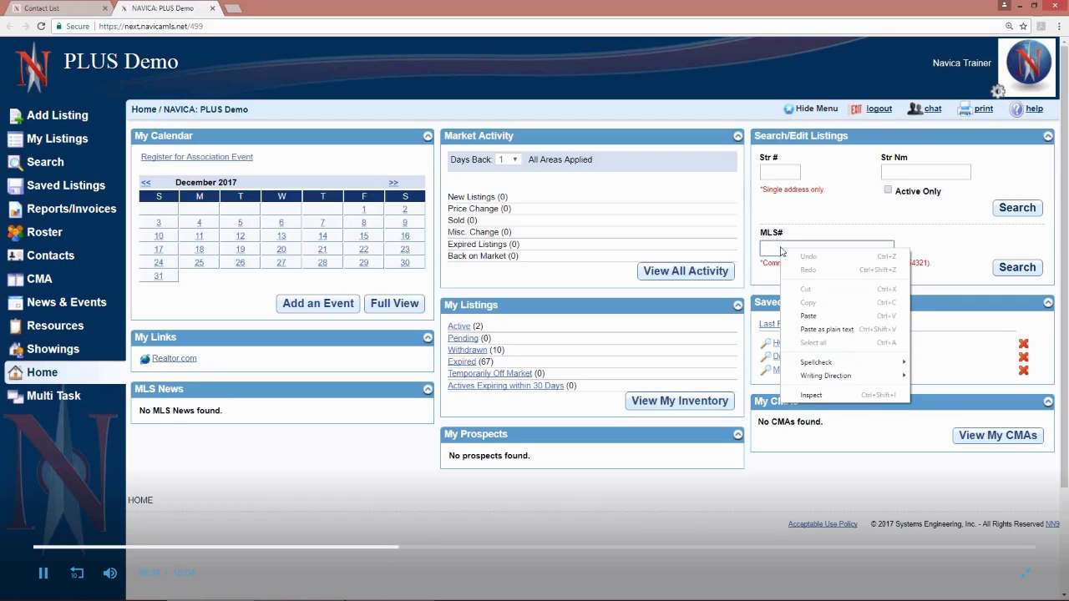
click(808, 316)
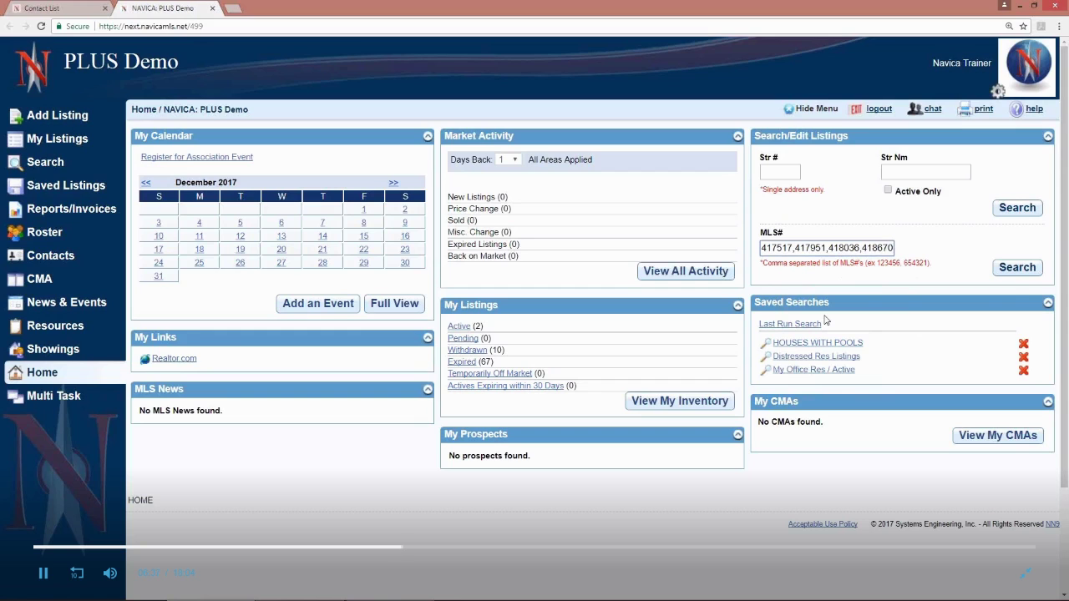
click(1012, 269)
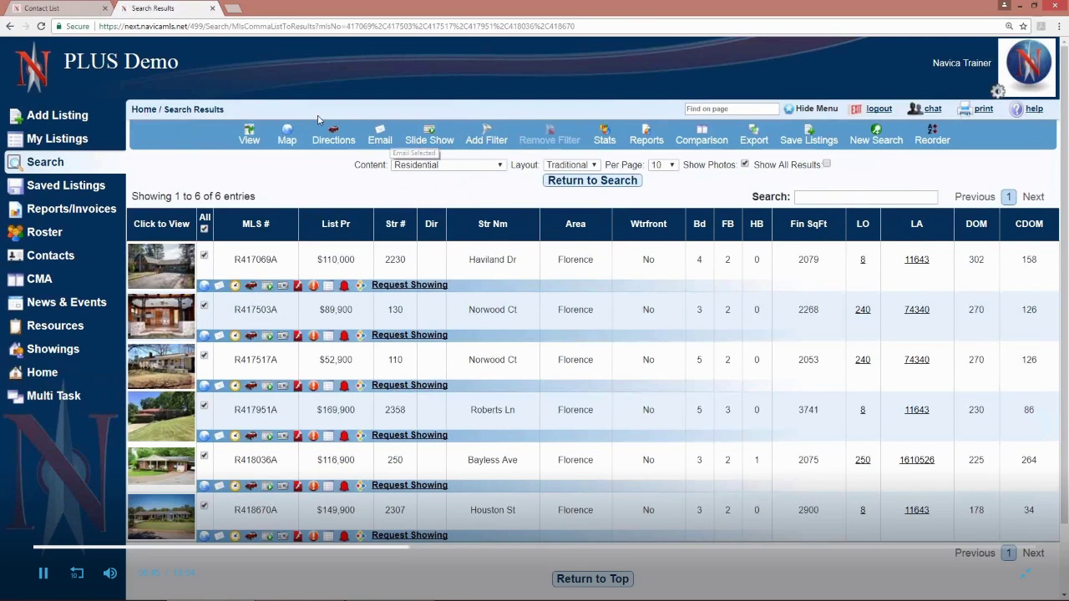
click(73, 10)
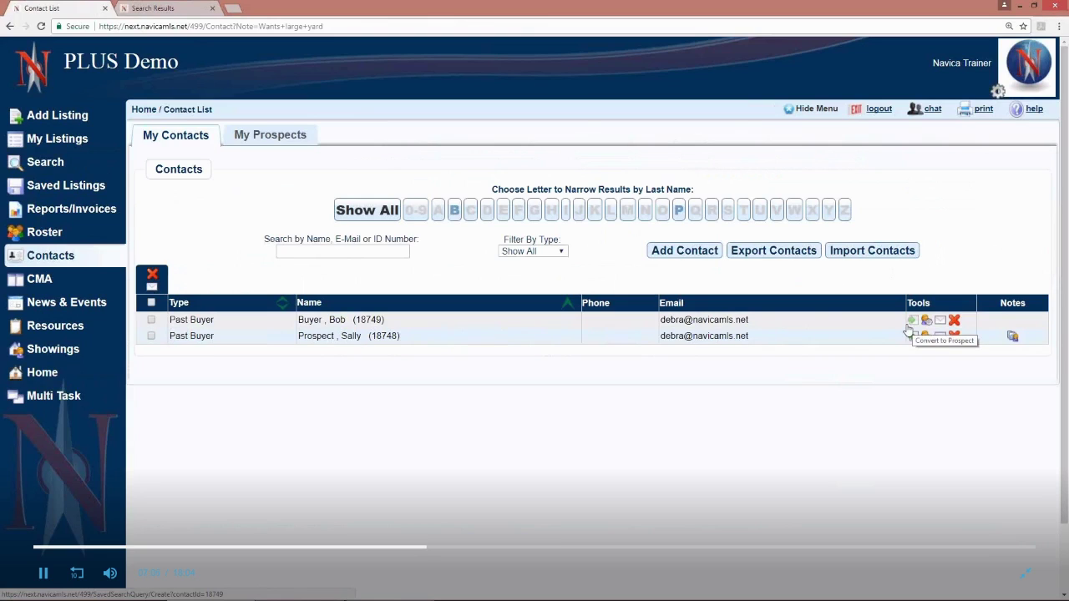
Start a new prospect from My Prospects and enter the prospect's first and last name
click(254, 137)
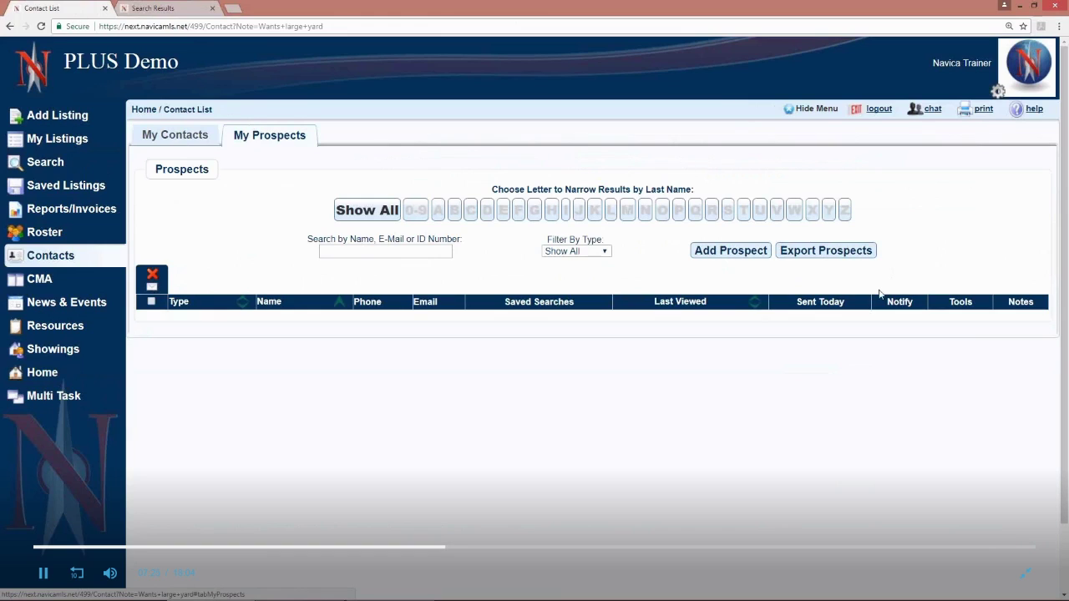
click(716, 253)
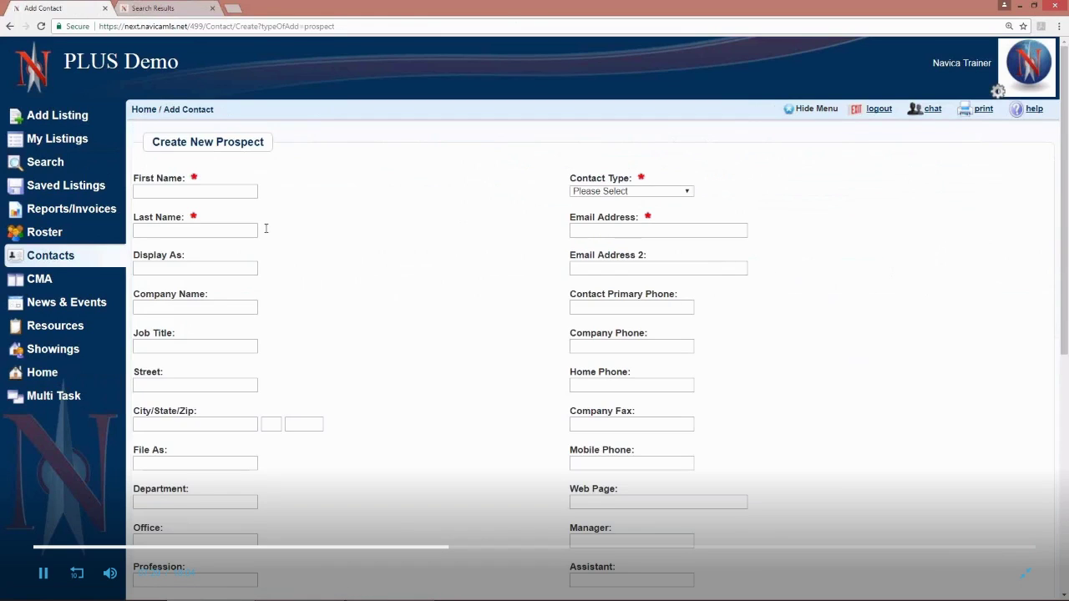
click(180, 190)
text(Mike)
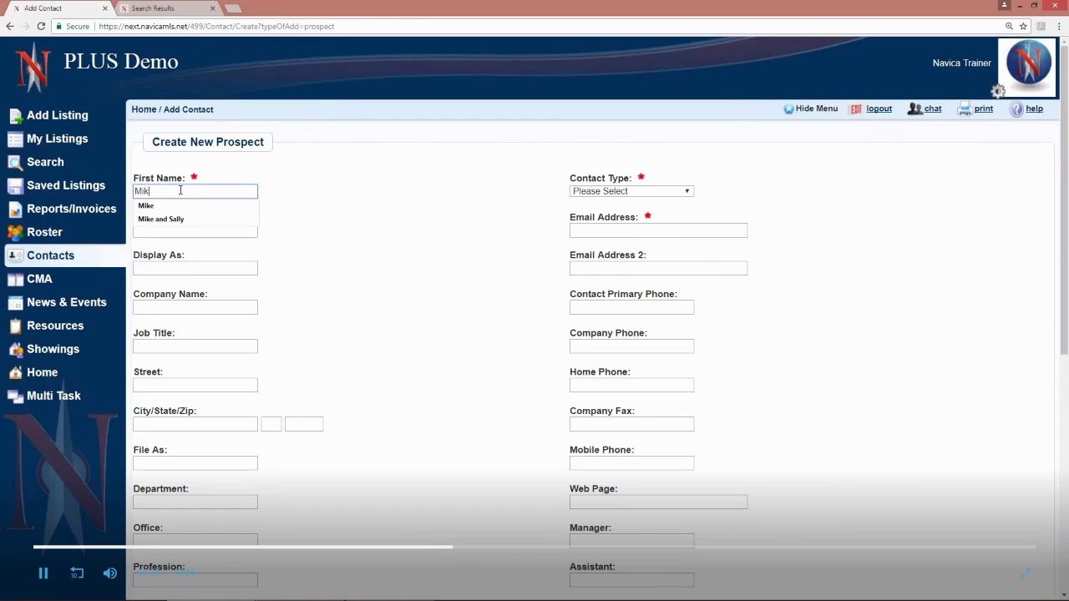
click(214, 243)
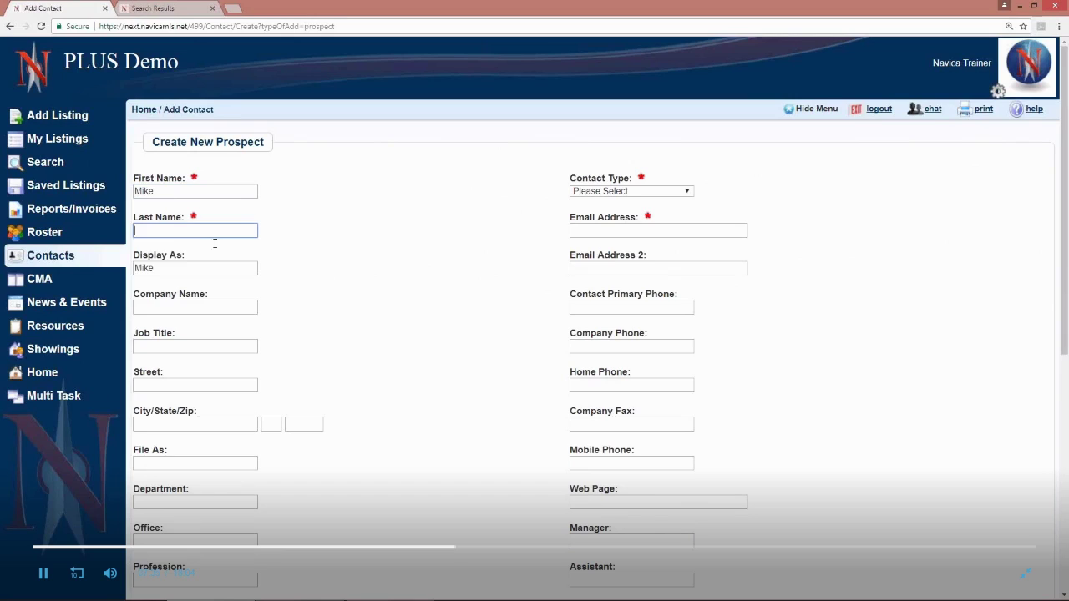
text(Smith)
Set the contact type to Future Seller and fill in the prospect's email address
click(625, 192)
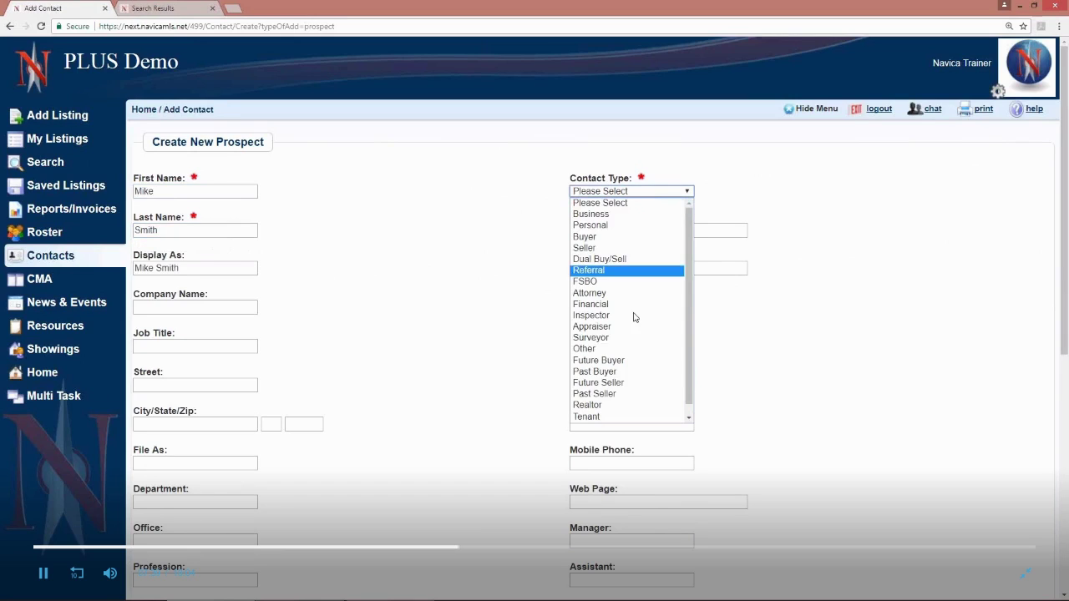
click(632, 382)
click(593, 235)
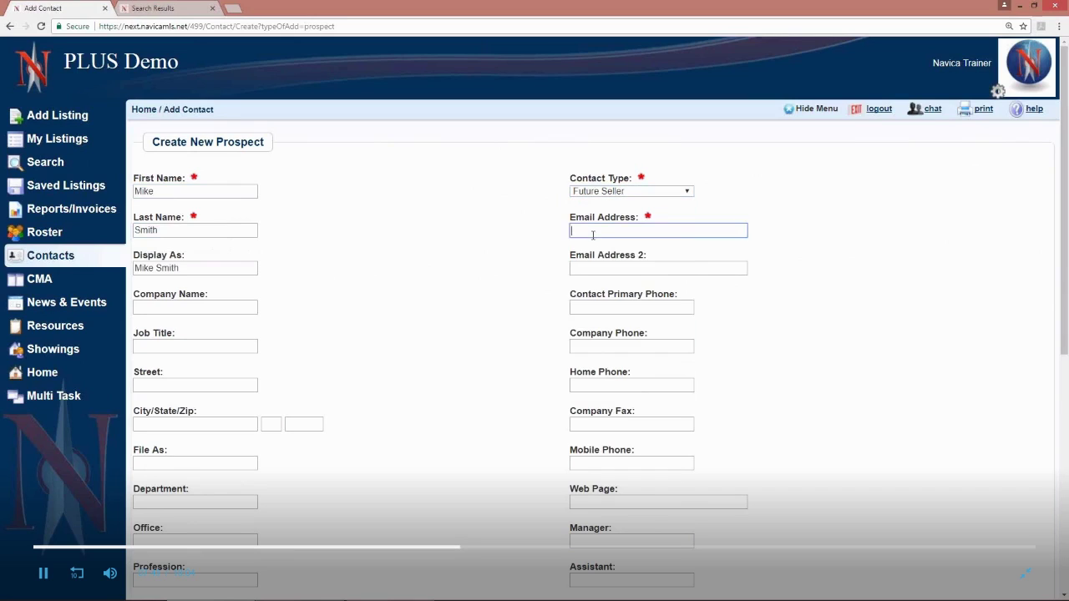
click(592, 242)
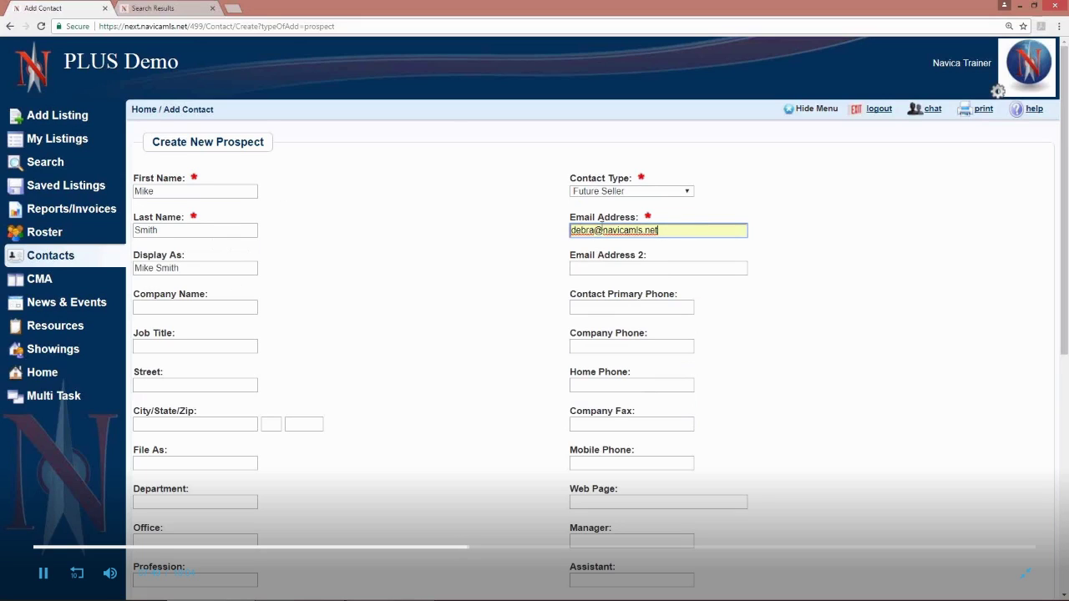
scroll(877, 402, down, 4)
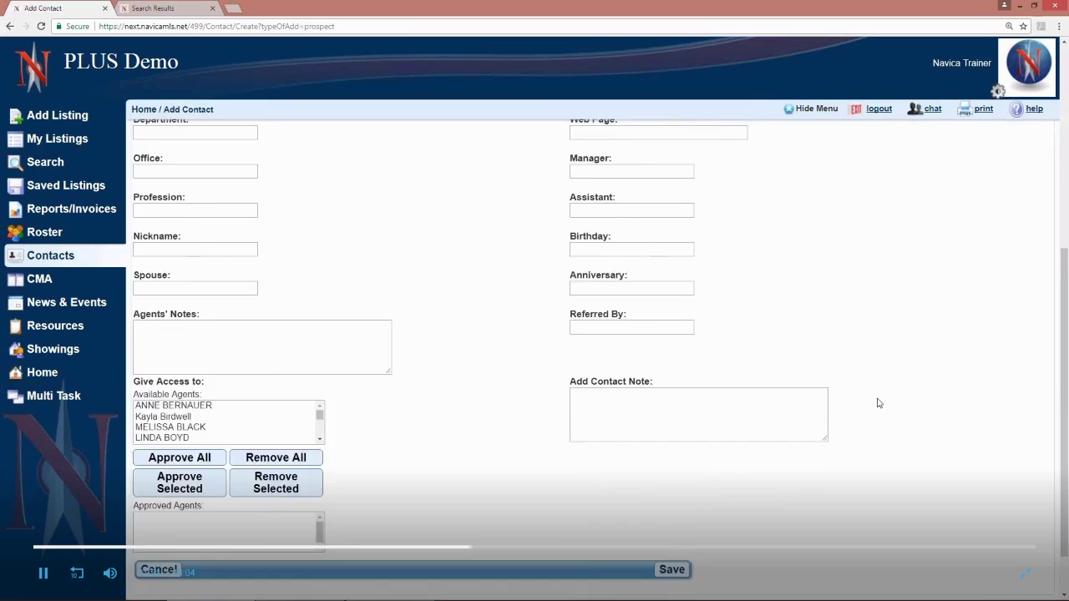
Save the prospect and enter Residential criteria: price 220–280, 4+ bedrooms, 2000+ sq ft
click(668, 517)
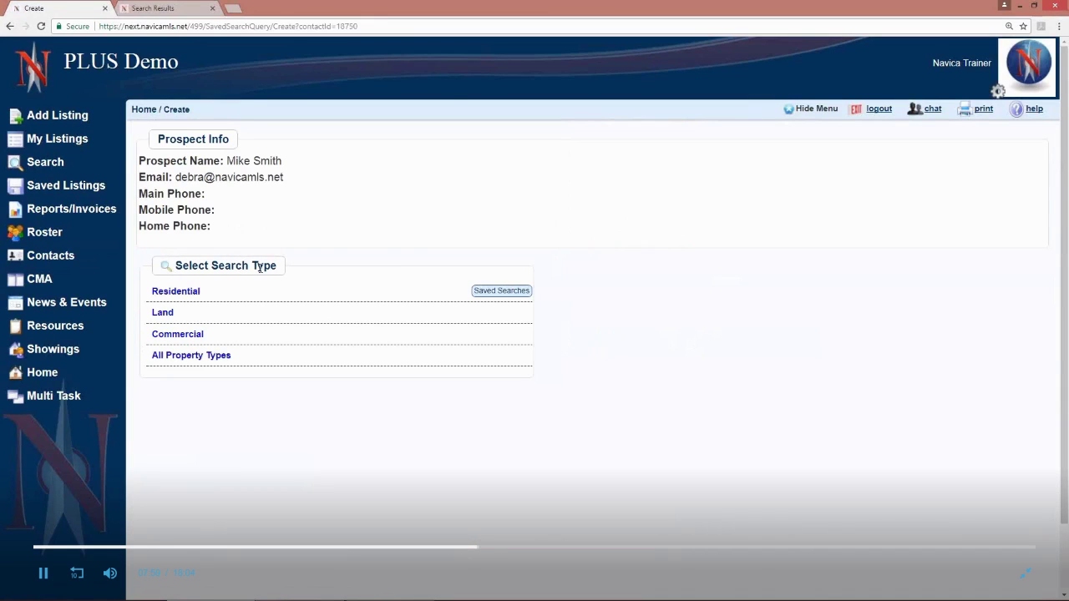
click(175, 292)
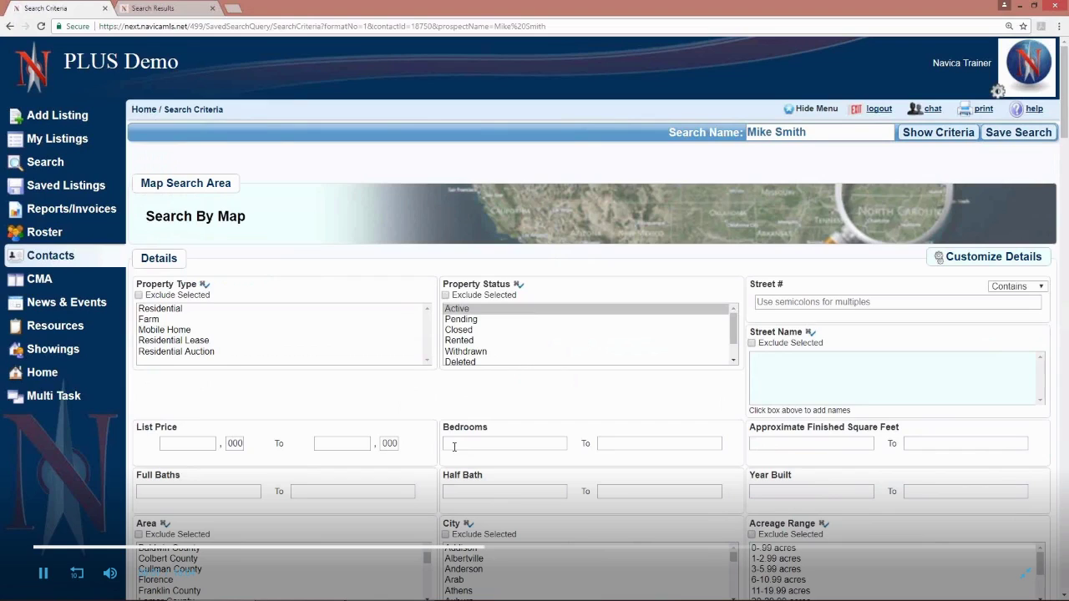
click(196, 445)
text(220)
click(352, 443)
text(280)
click(487, 445)
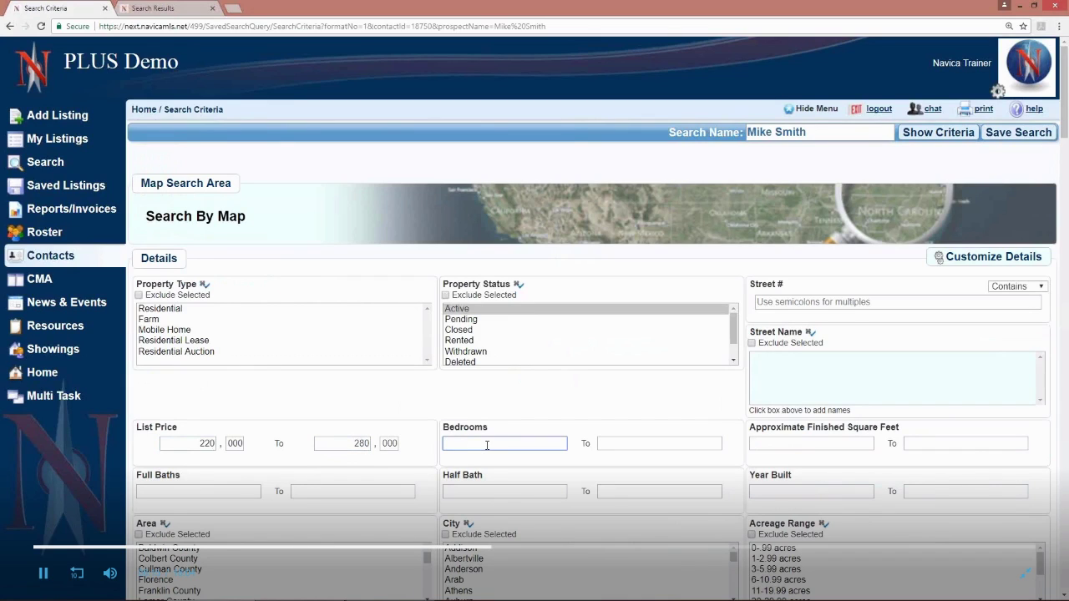
text(4)
click(764, 443)
text(2000)
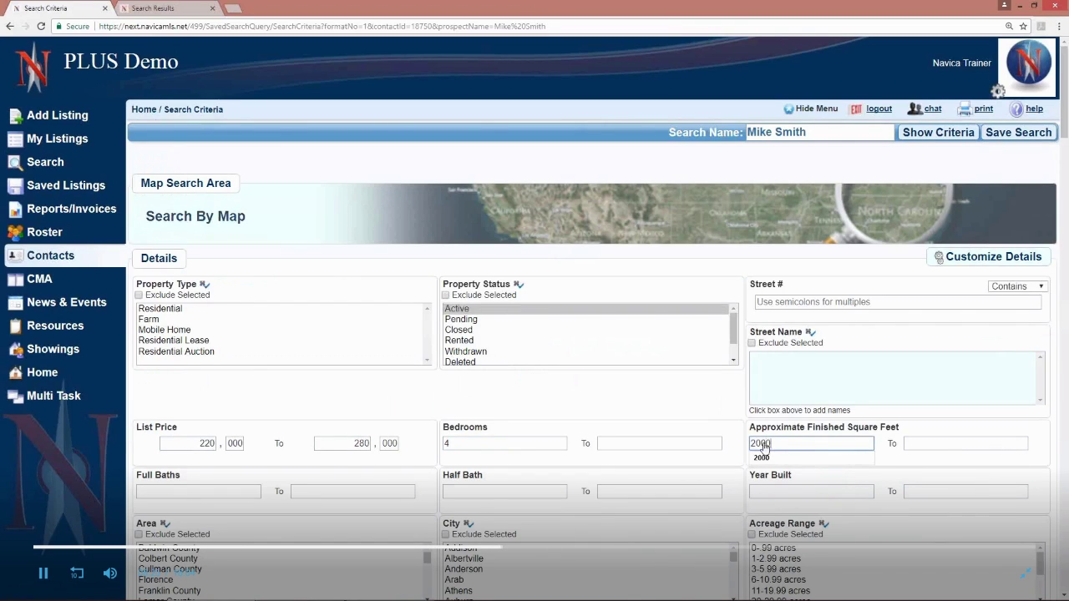
Preview the criteria summary showing 66 matches, then save the search for the prospect
click(948, 136)
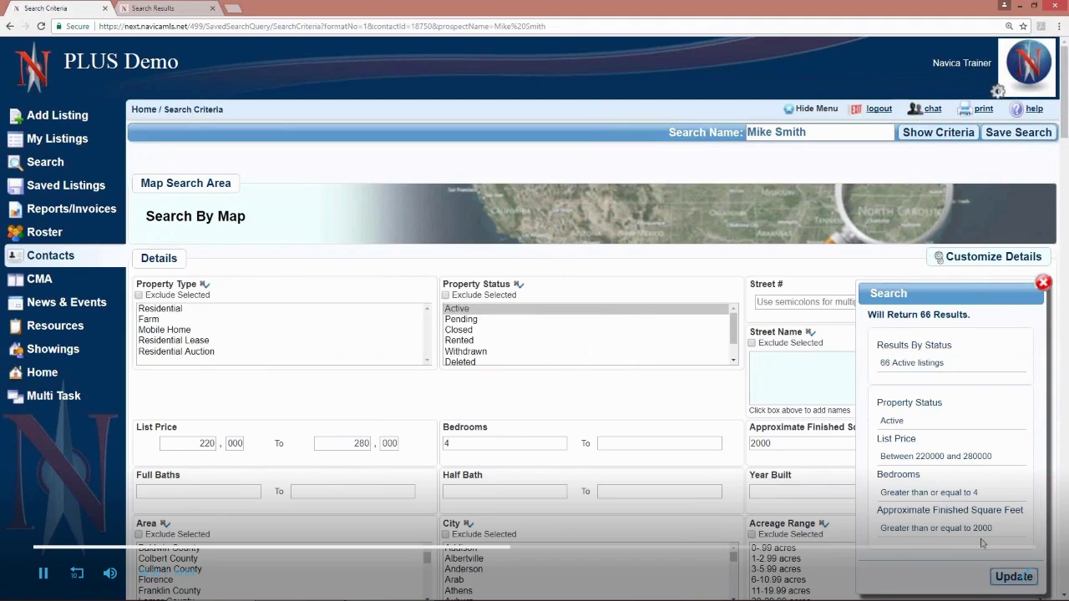
click(1042, 283)
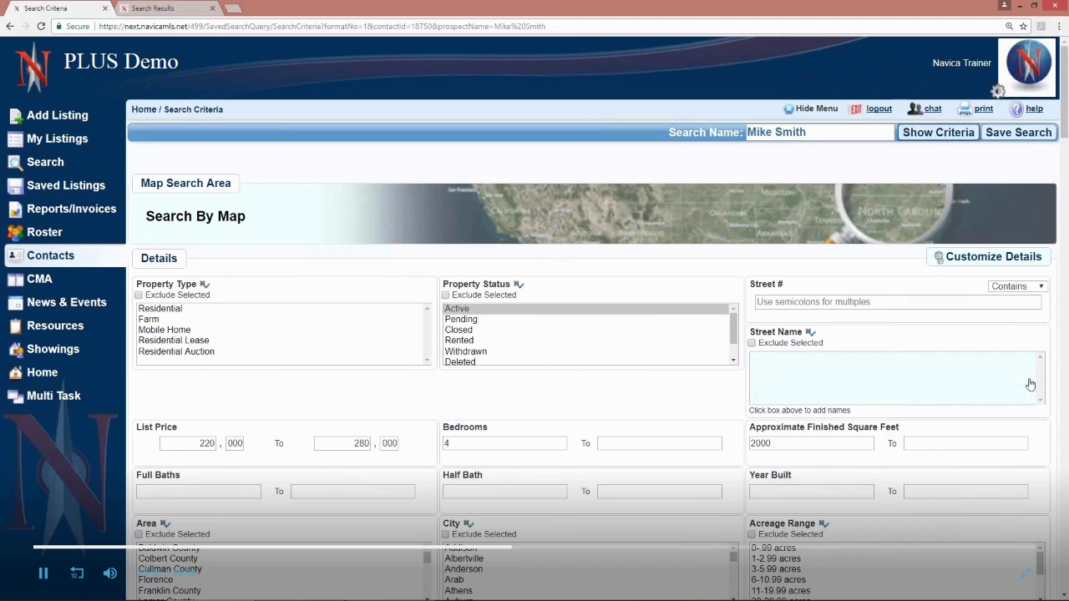
click(1024, 137)
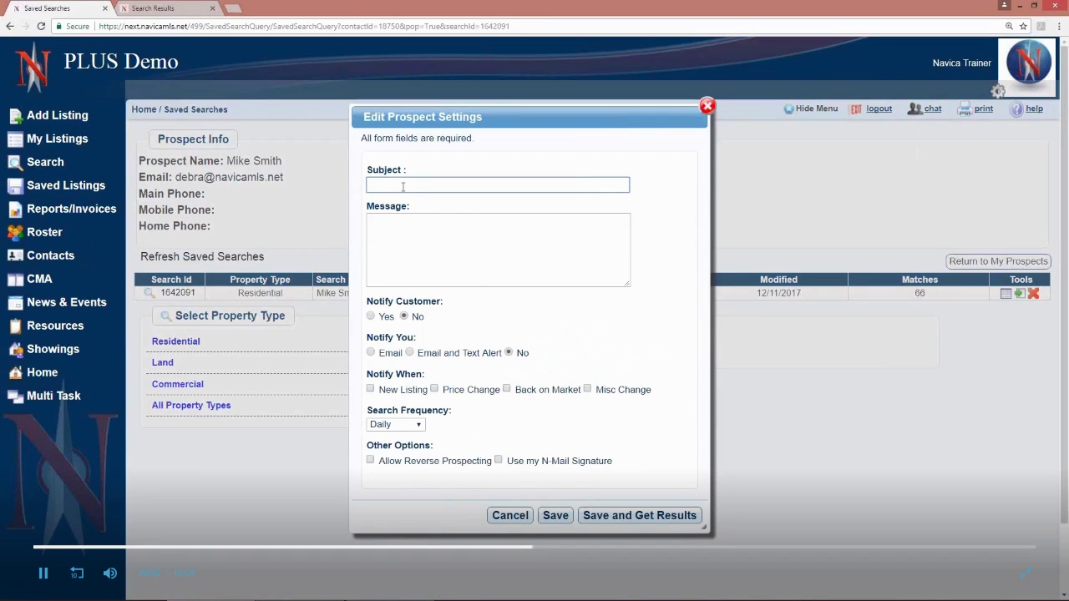
Fill the subject from a suggestion, write a latest-listings message, and enable the N-Mail signature
text(Li)
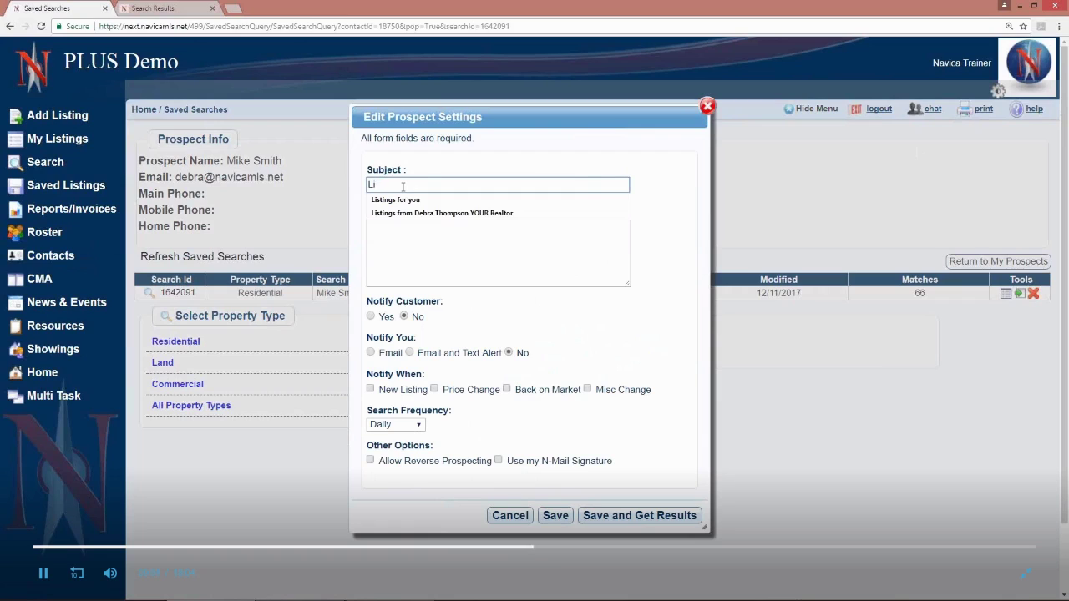
click(415, 213)
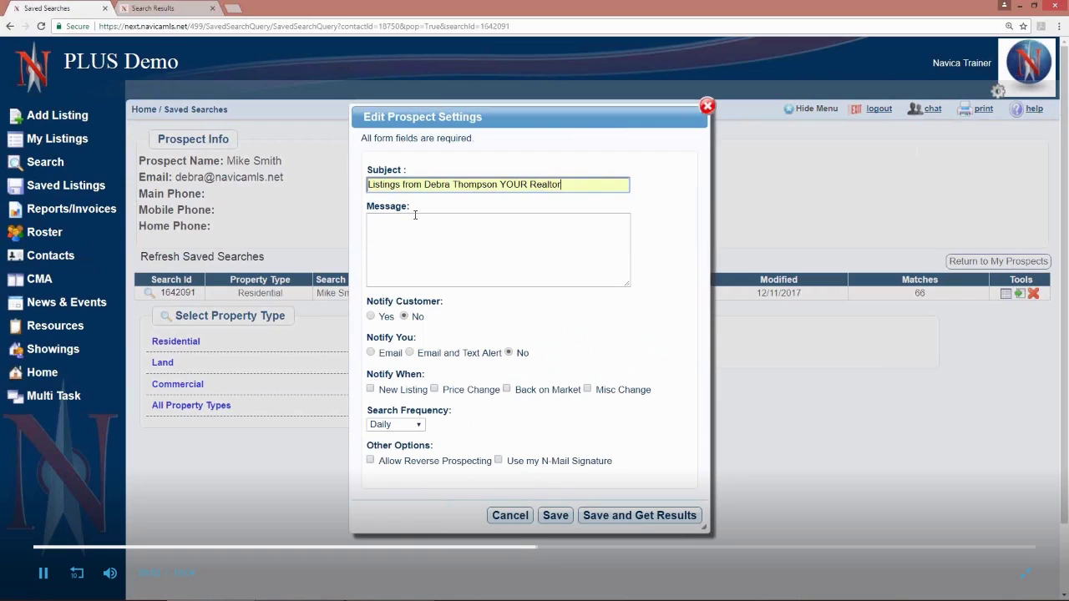
click(415, 227)
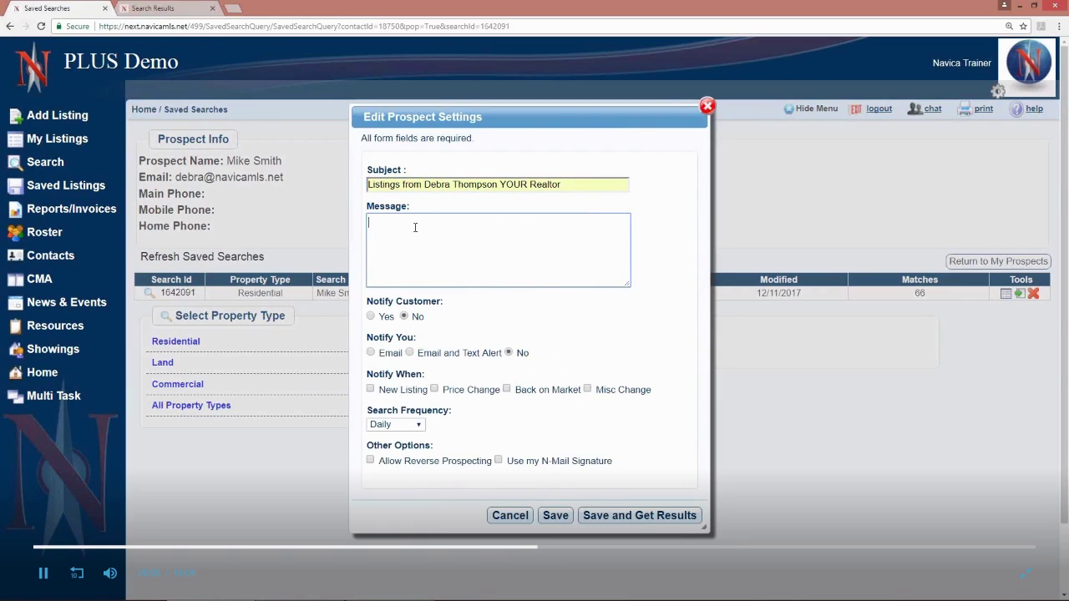
text(Hey Mik)
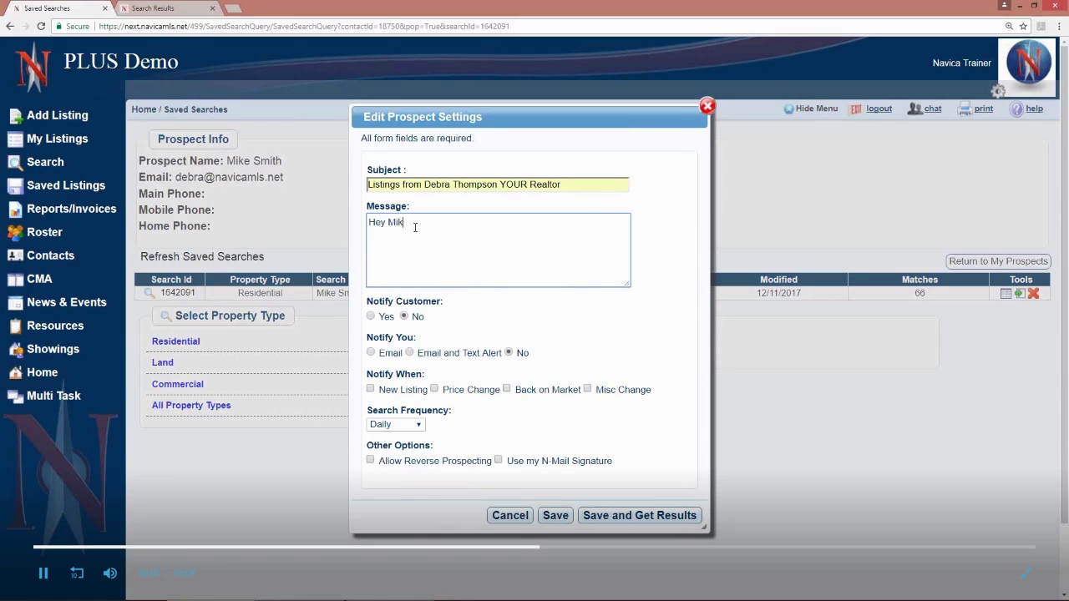
text(e)
text(, Here are the la)
text(test listings. )
text( Please call )
text(if you have an)
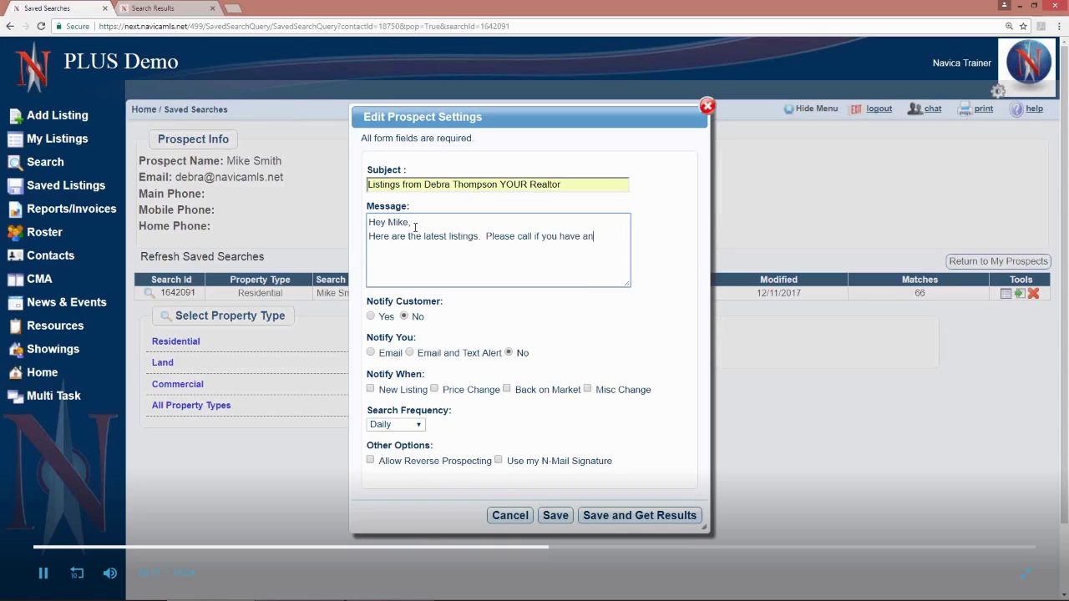
text(y questions or want to view)
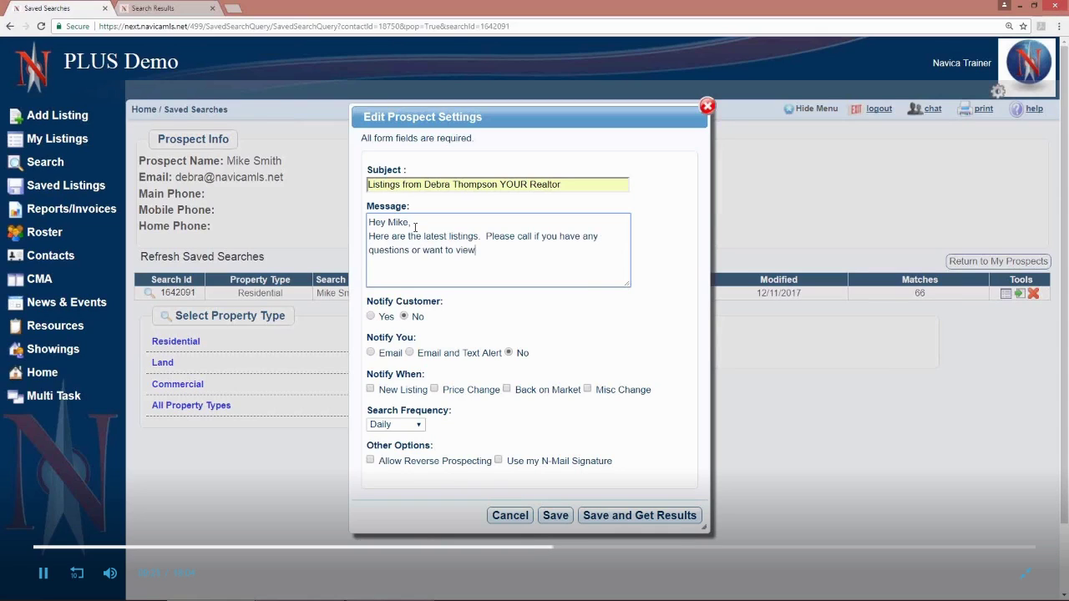
text( these homes!)
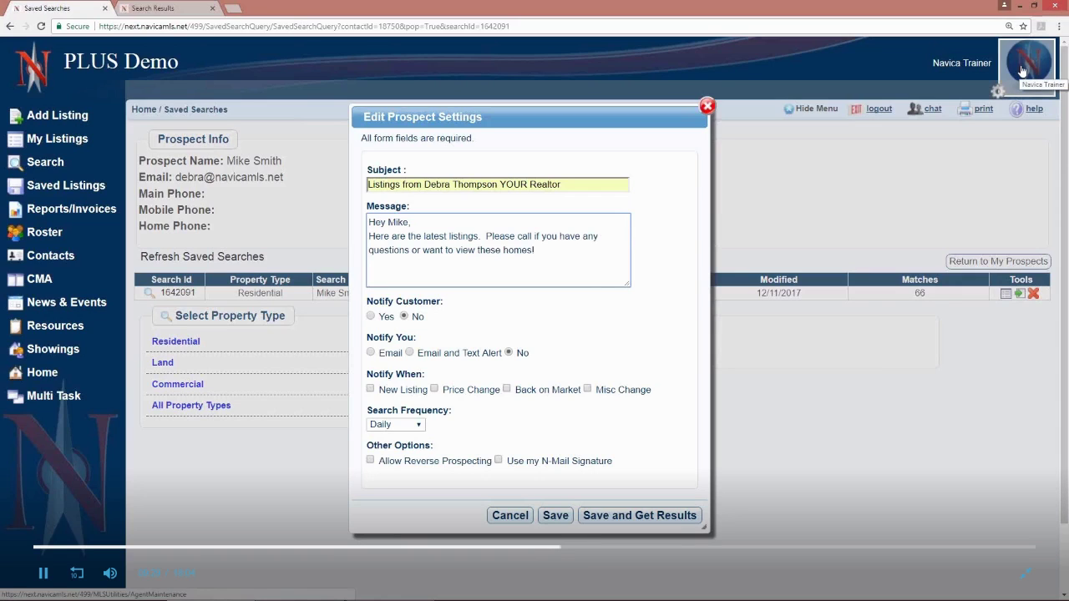
click(498, 460)
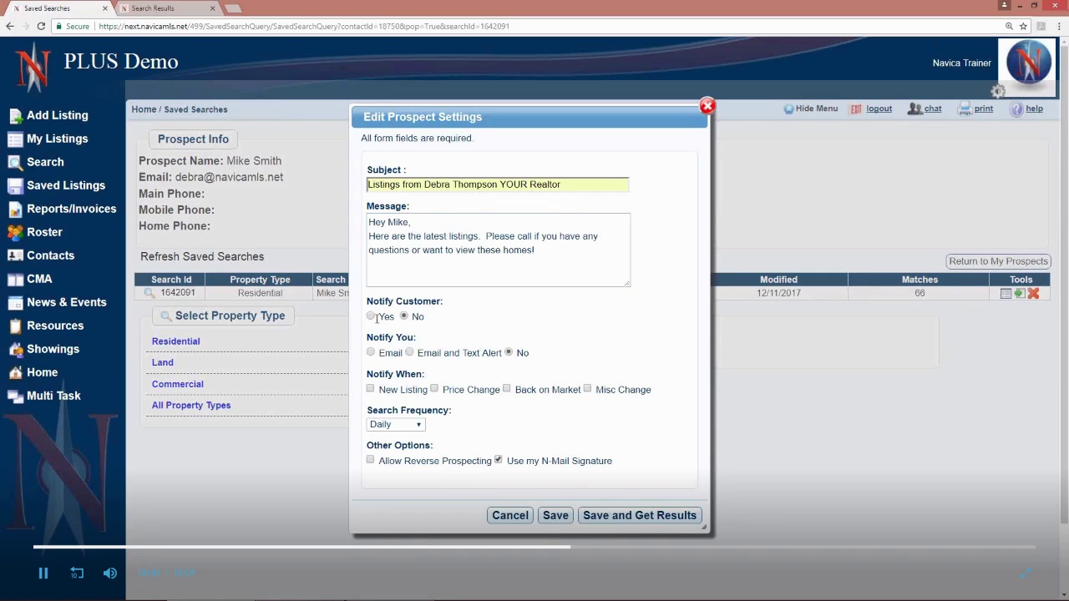
Set Notify Customer to Yes, Notify You to Email, and tick all four Notify When events
triple_click(417, 304)
click(578, 312)
click(372, 352)
drag(422, 353, 501, 354)
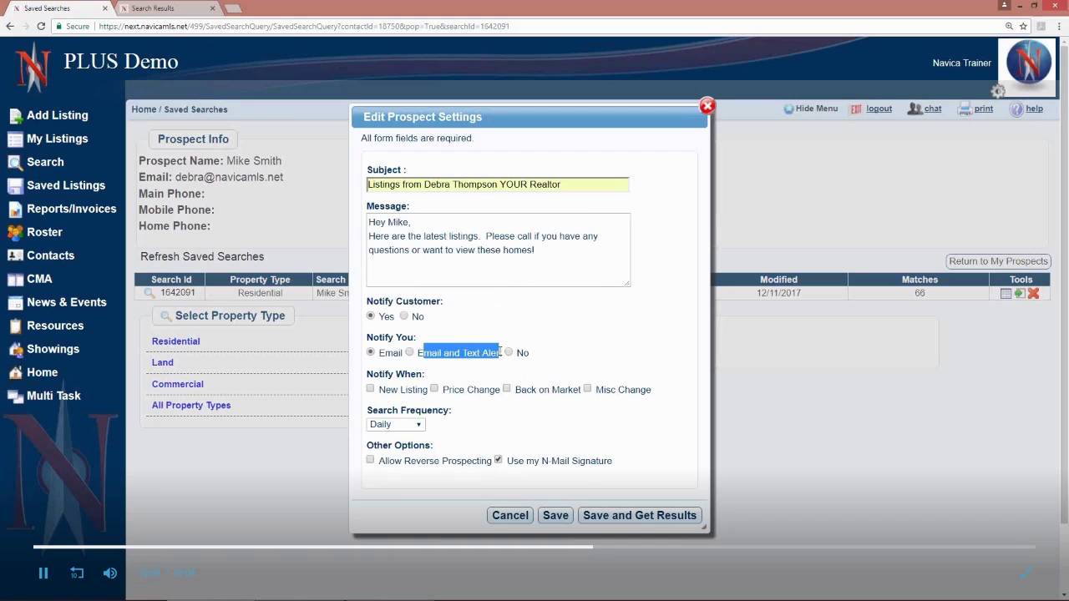
click(501, 355)
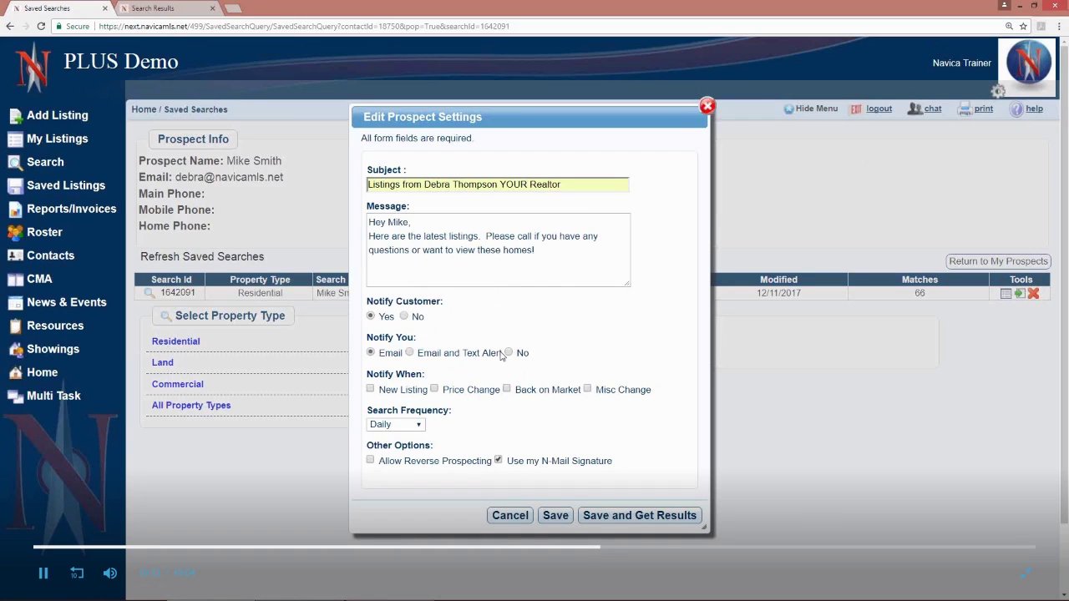
click(371, 390)
click(587, 389)
click(424, 429)
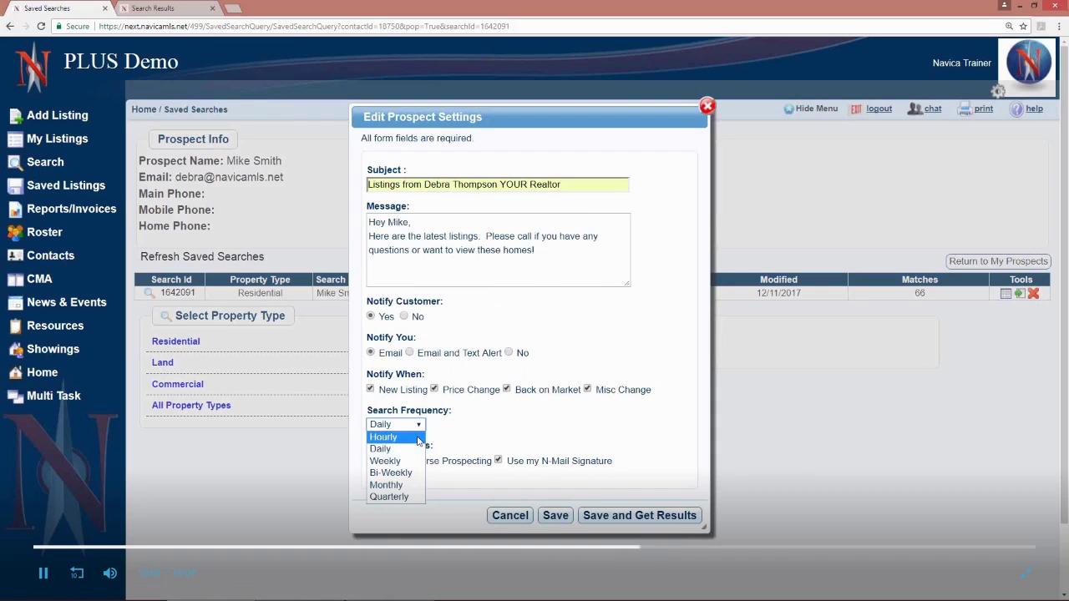
Change the Search Frequency from Daily to Hourly, leaving reverse prospecting off
click(418, 437)
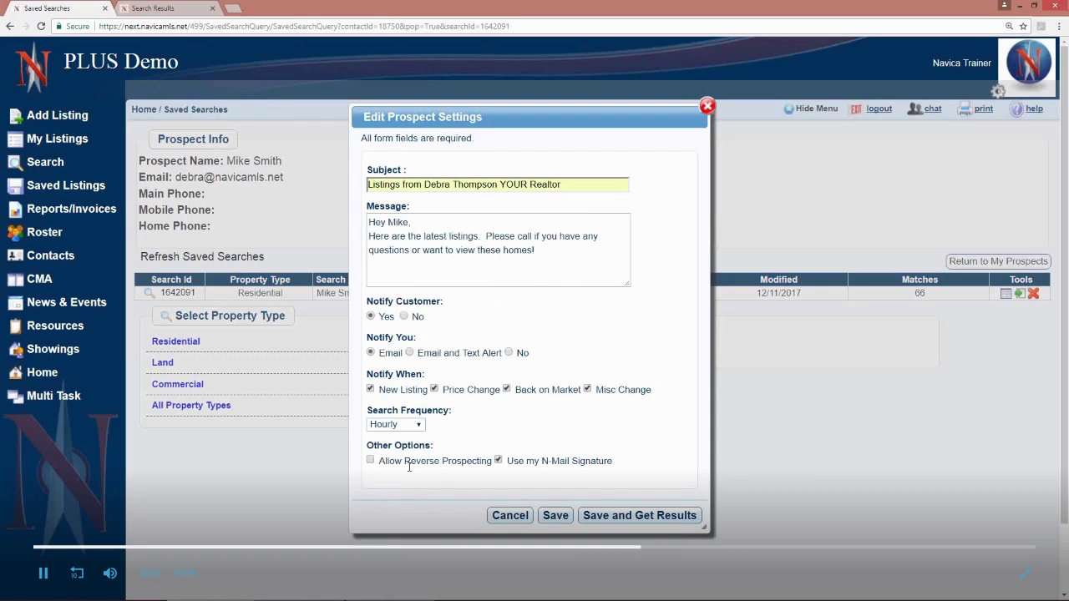
mouse_move(377, 462)
mouse_down()
mouse_move(476, 473)
mouse_move(466, 475)
mouse_up()
click(466, 476)
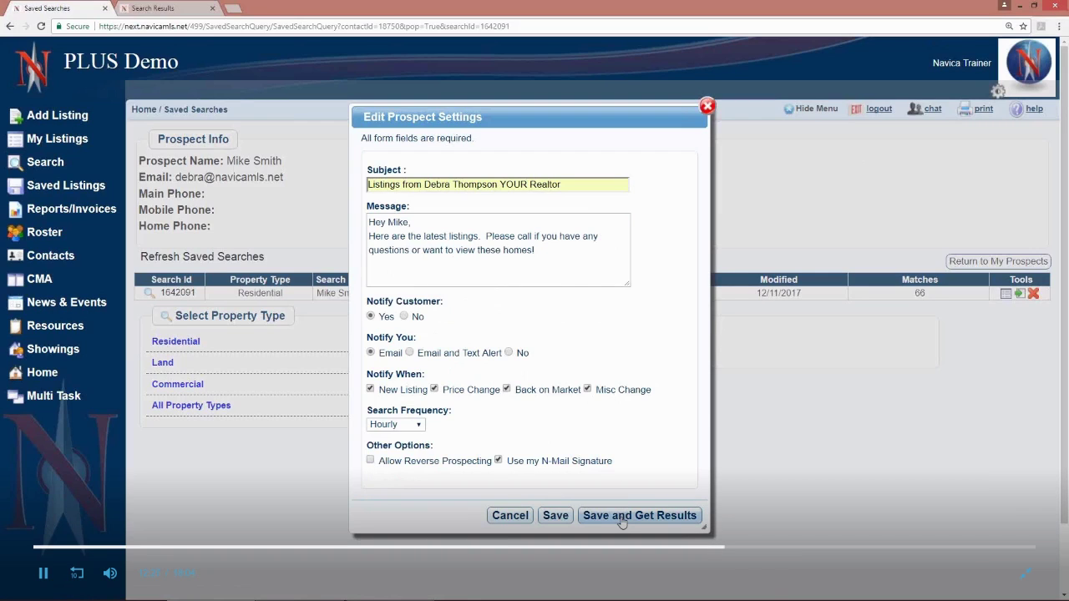
Save the settings, run the search, and acknowledge the not-yet-emailed alert
click(621, 518)
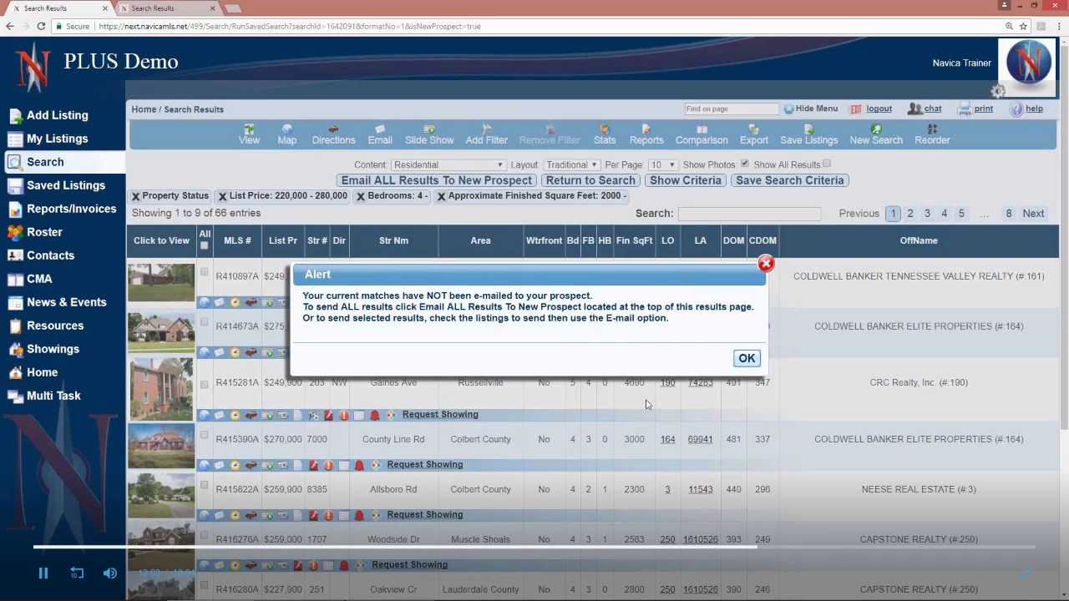
click(765, 264)
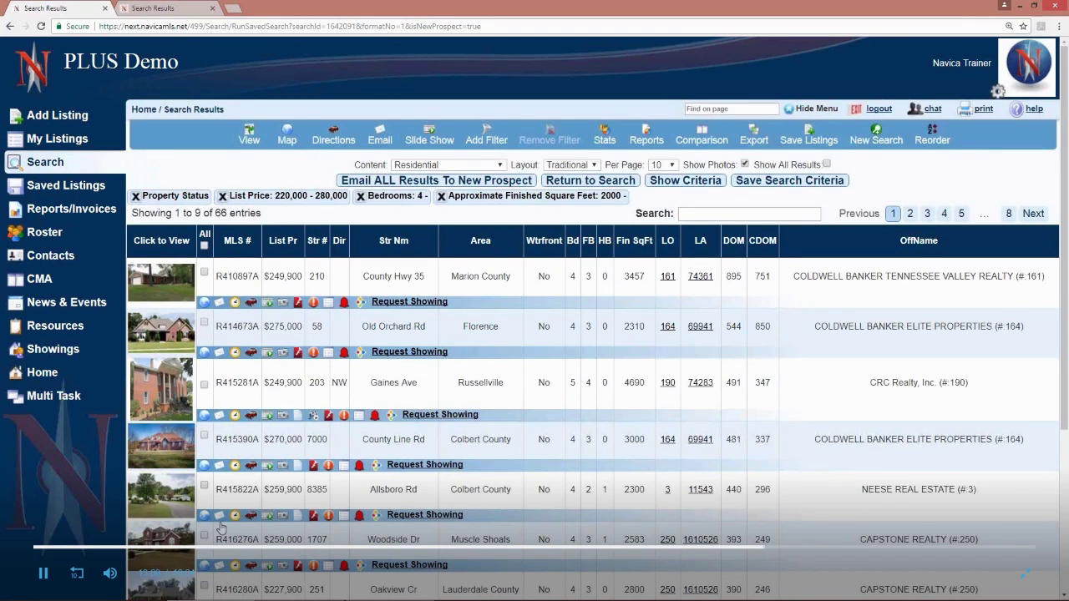
Dismiss the listings-sent alert and tick listings R415390A, R415281A and R414673A
click(437, 197)
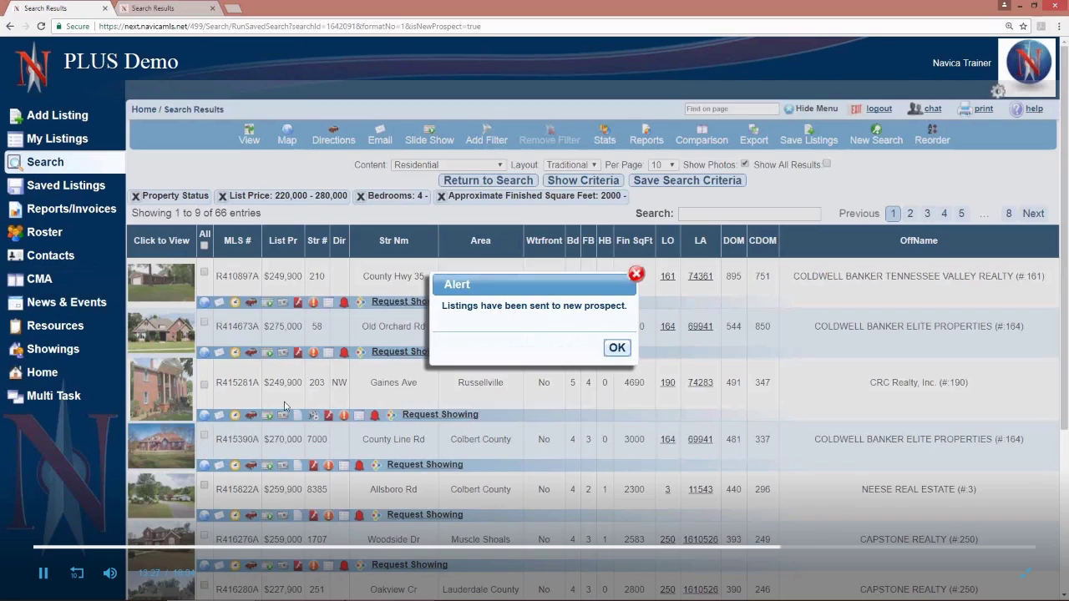
click(636, 274)
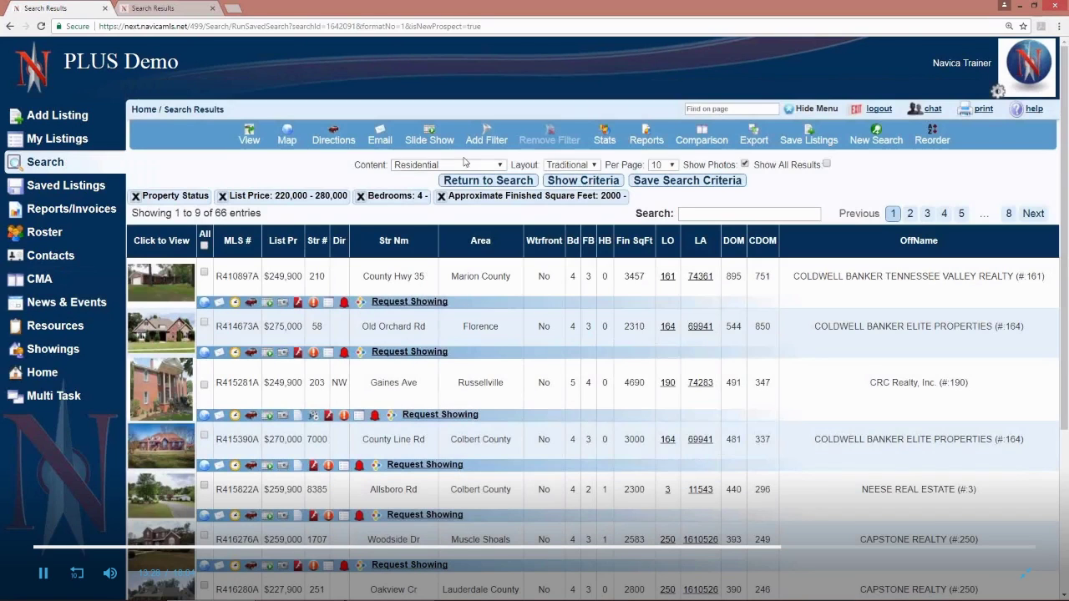
click(204, 437)
click(204, 385)
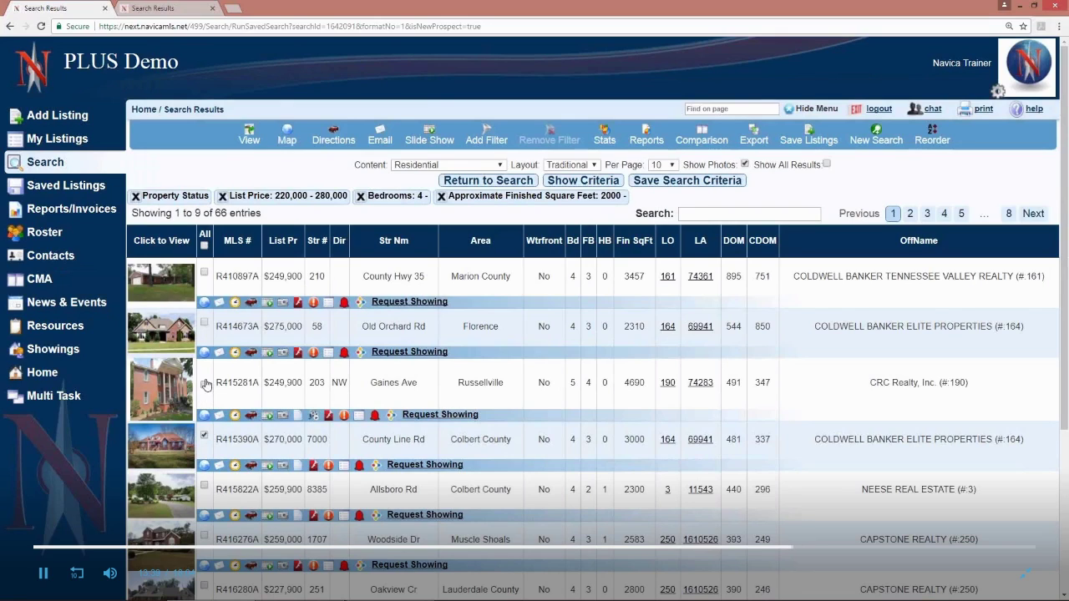
click(203, 324)
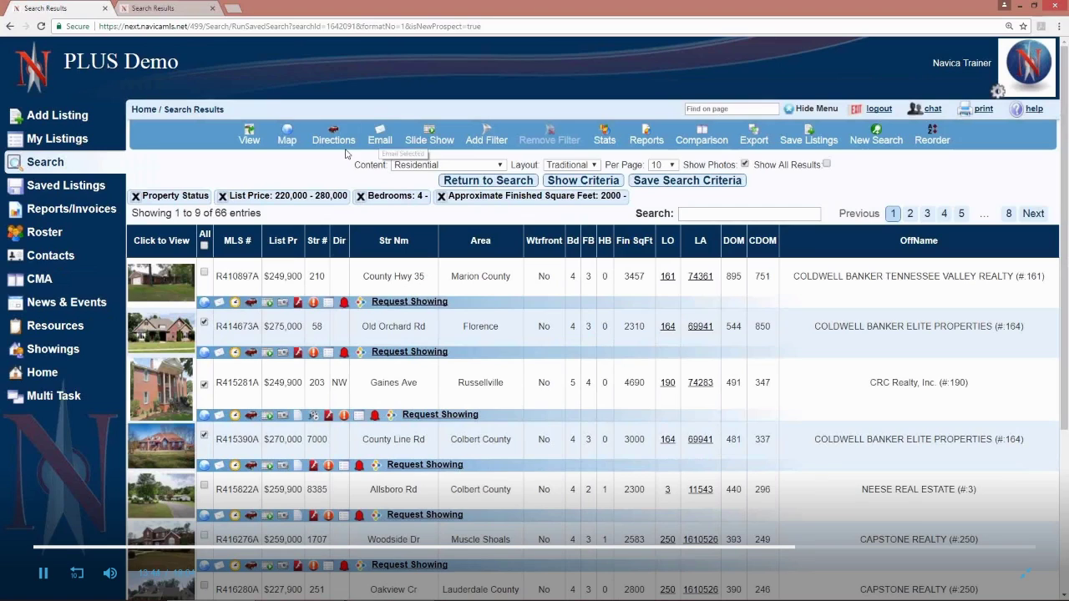
Go to Contacts > My Prospects and open the prospect's saved search 1642091 with 66 matches
click(67, 256)
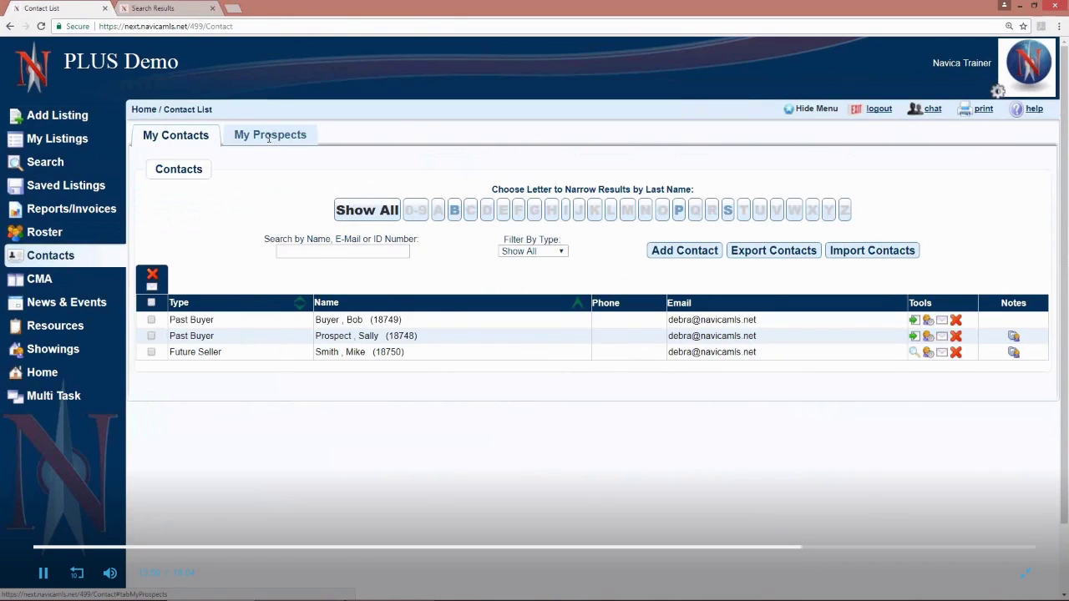
click(269, 139)
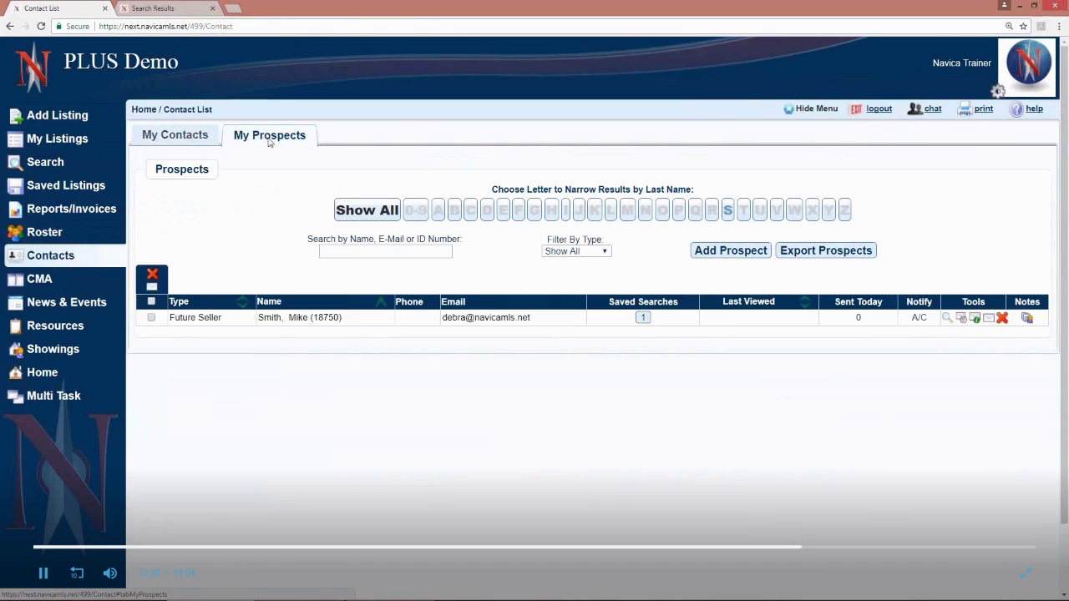
click(948, 321)
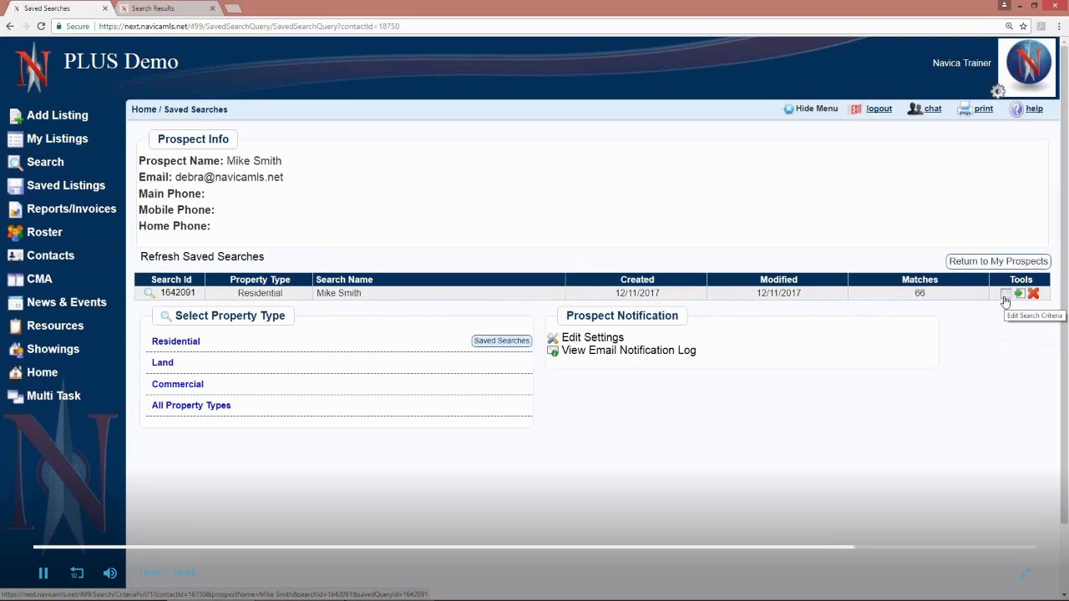
Open the saved search's criteria and change the minimum list price from 220 to 250
click(1005, 301)
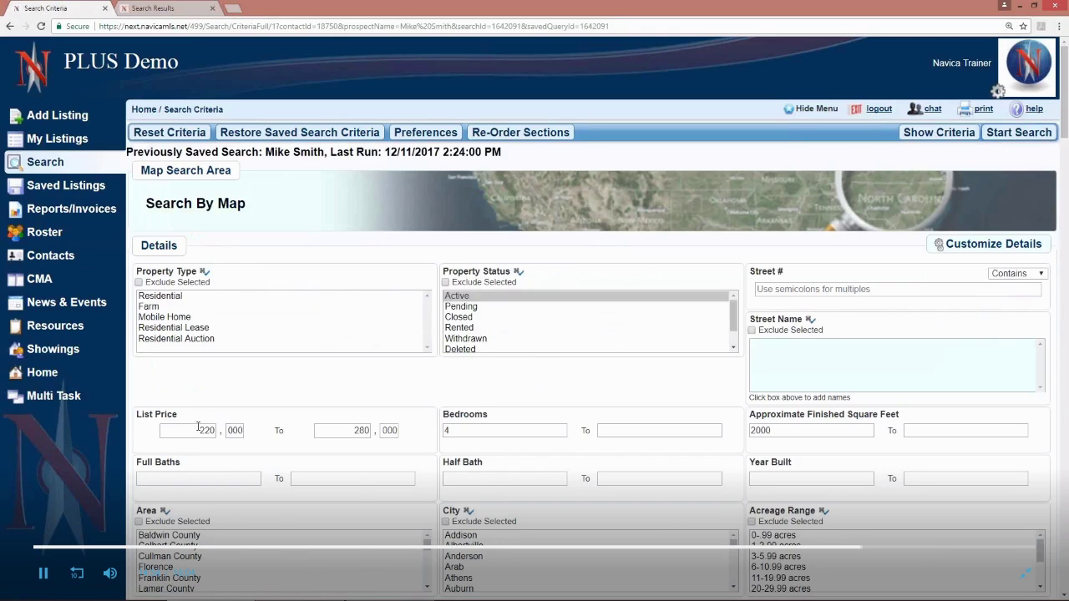
drag(198, 427, 228, 427)
text(250)
Rerun the search for 35 results in the 250–280 range and open the Save Search options
click(950, 183)
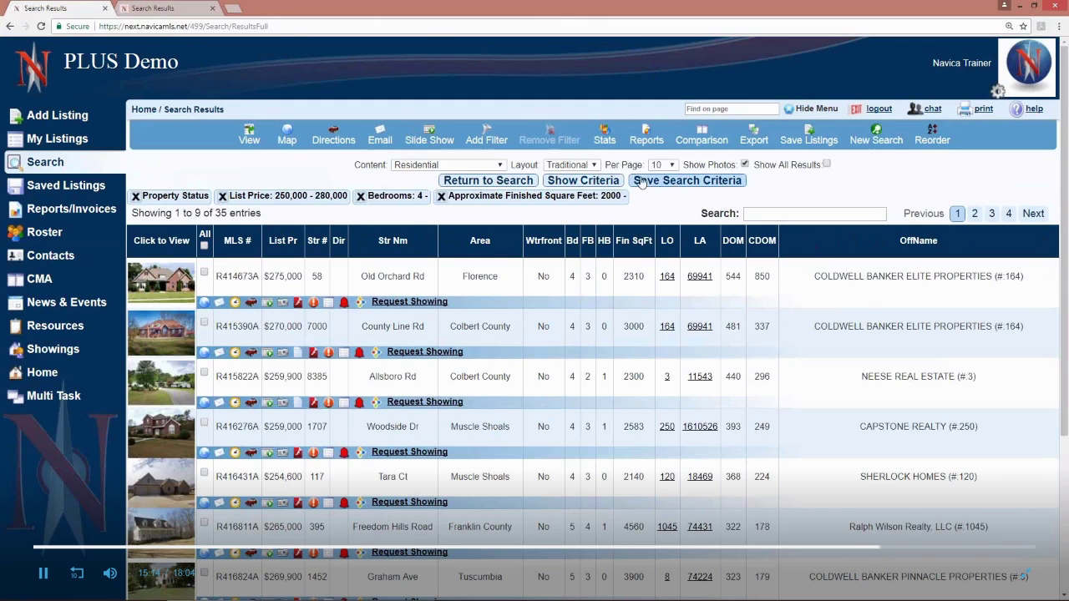
click(708, 181)
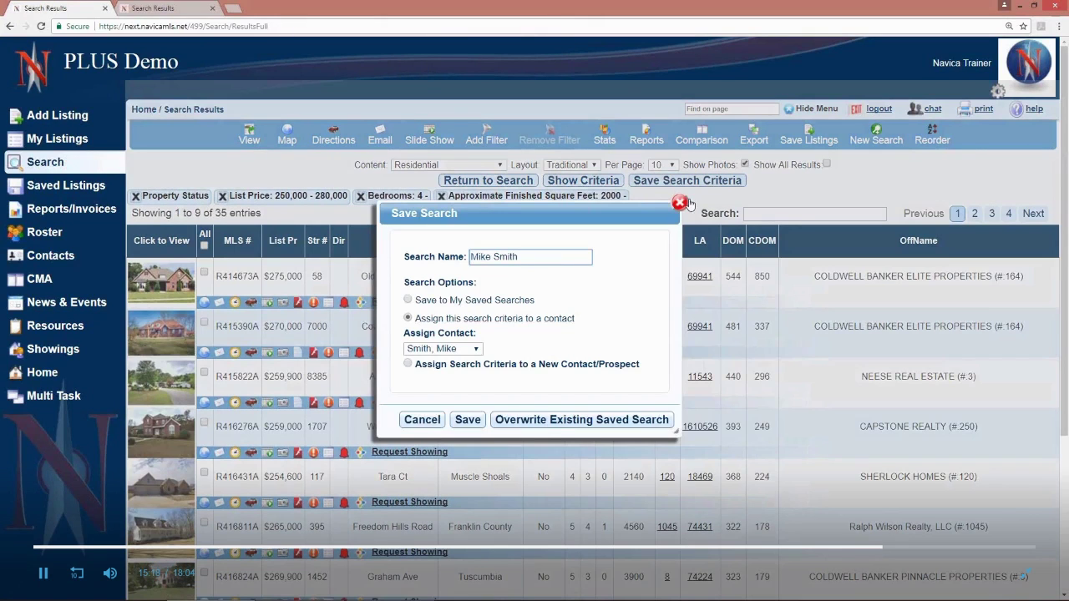
Overwrite the prospect's existing saved search, then close the prospect settings without changes
click(546, 421)
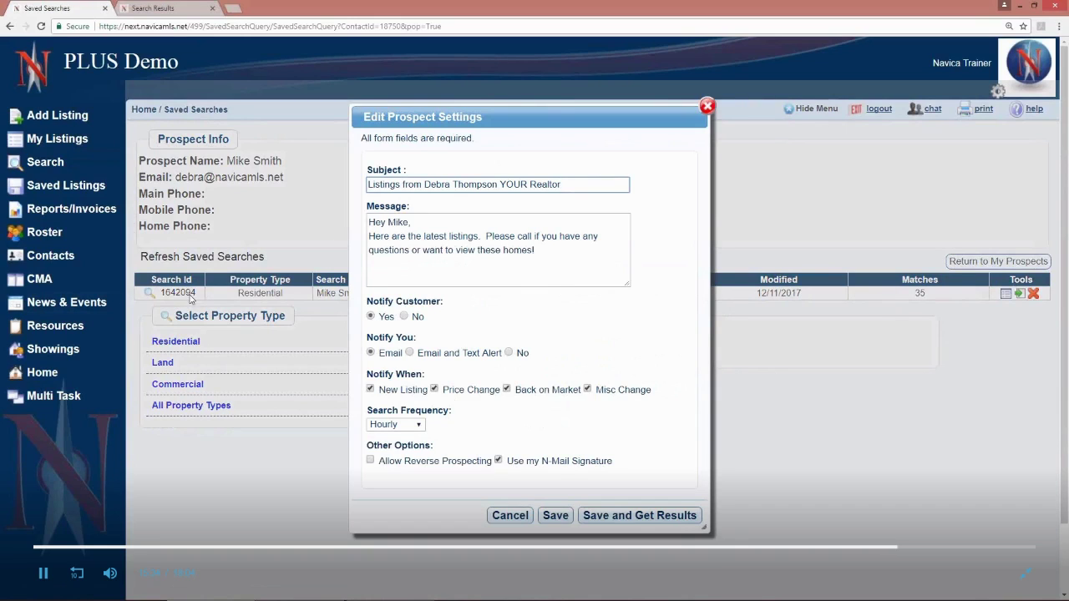
click(707, 107)
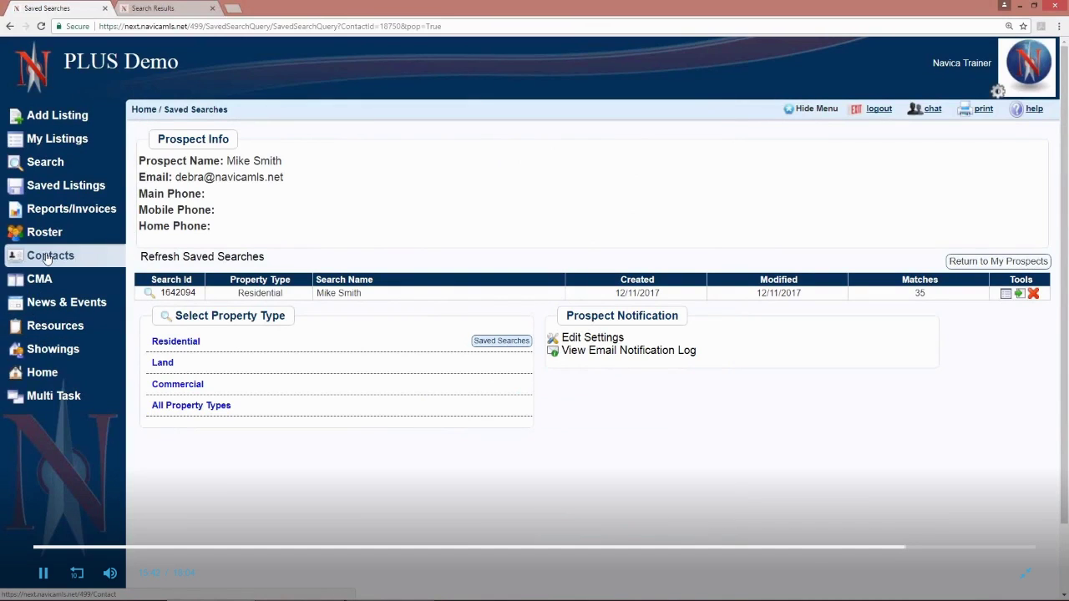
From Contacts > My Prospects, review the prospect's notification settings and close them unchanged
click(48, 258)
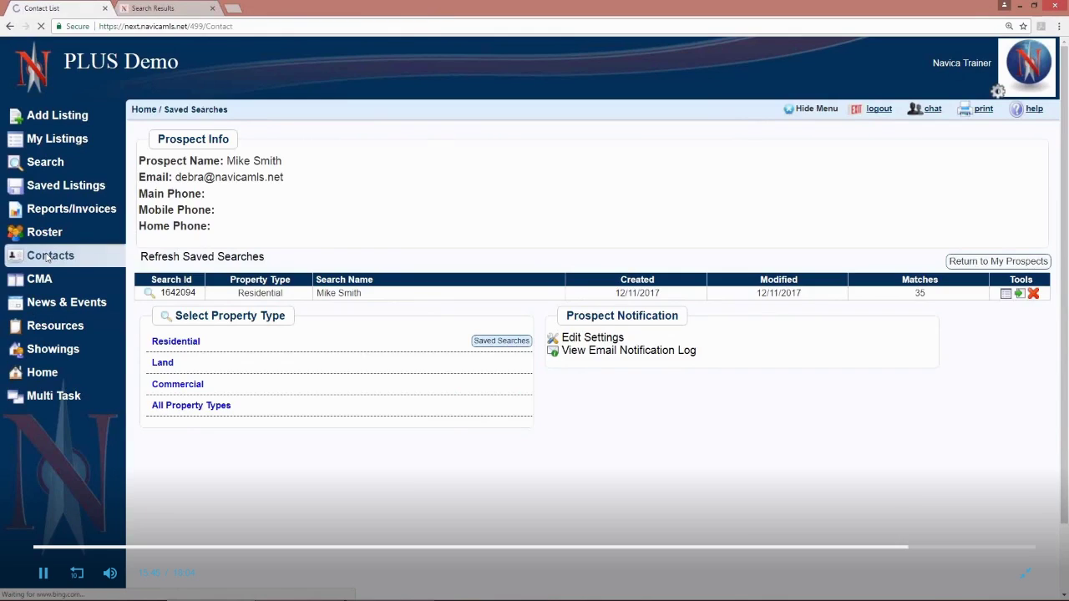
click(282, 134)
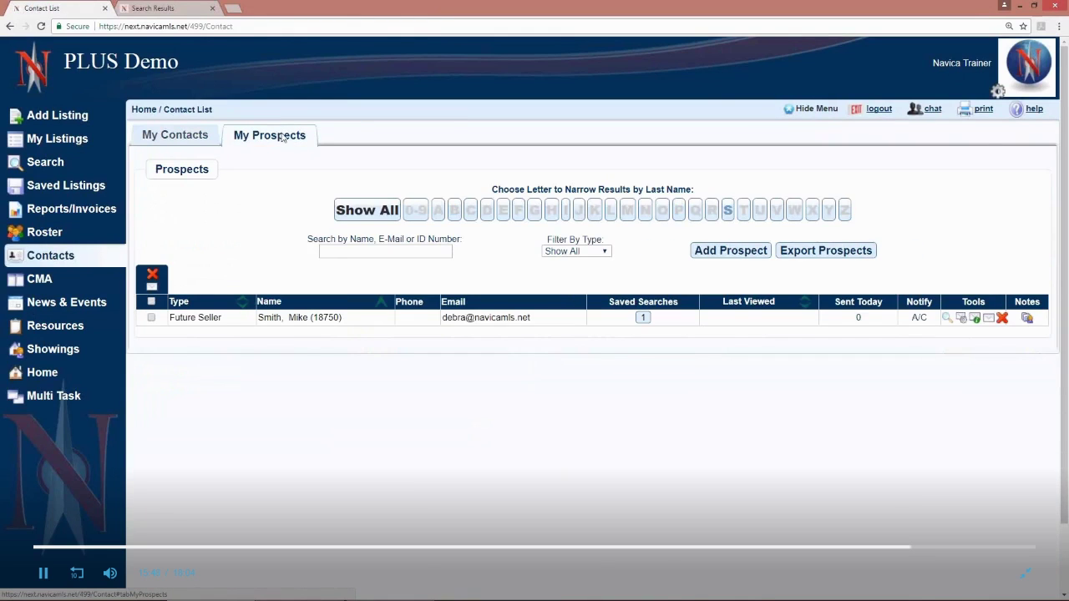
click(962, 320)
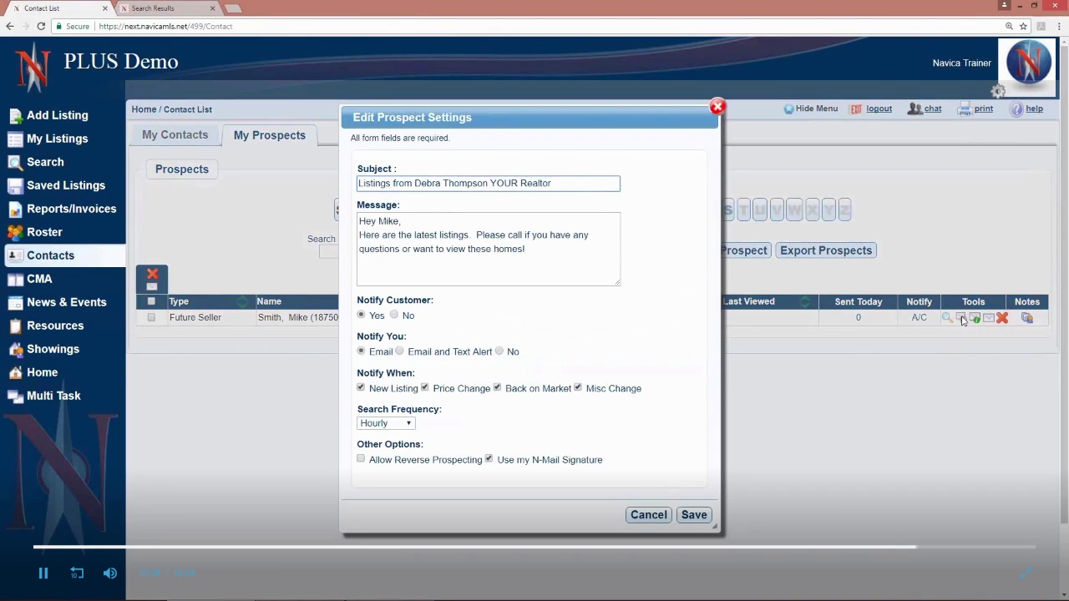
click(717, 106)
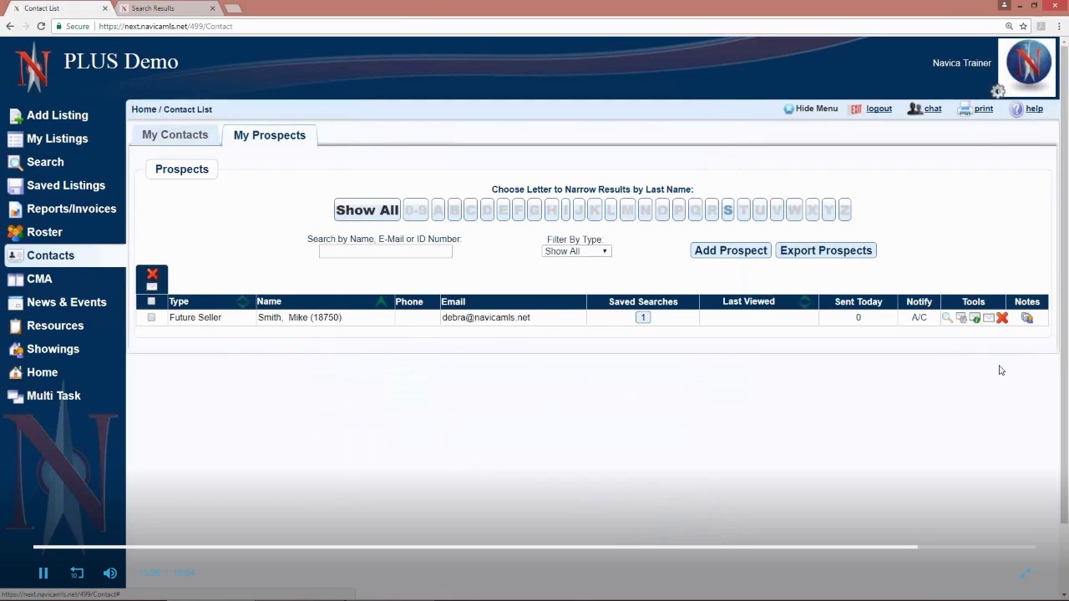
Open the Prospect Log listing the MLS numbers sent to the prospect
click(974, 318)
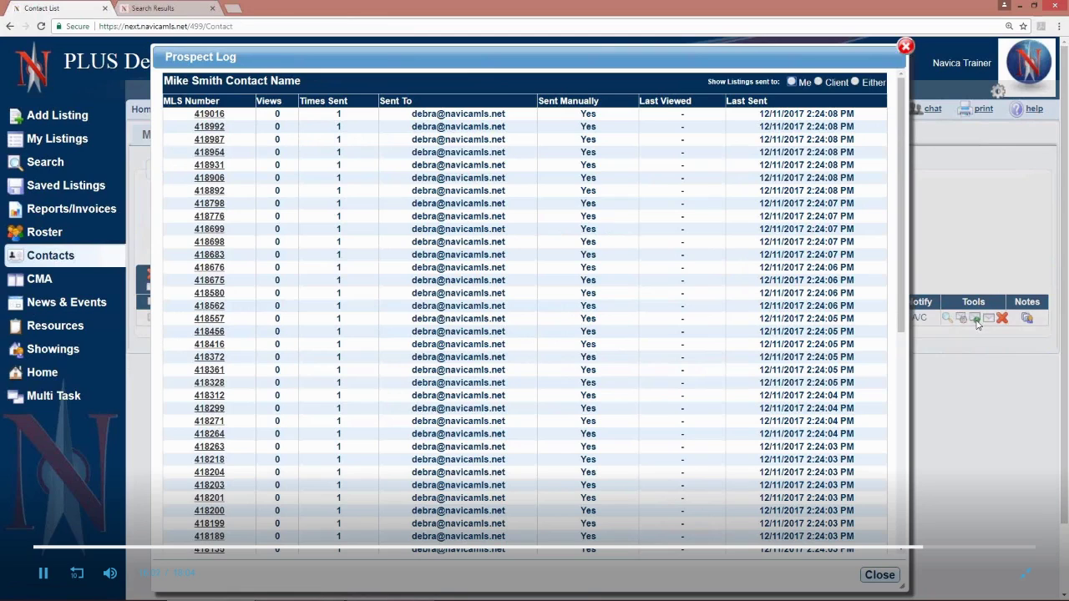